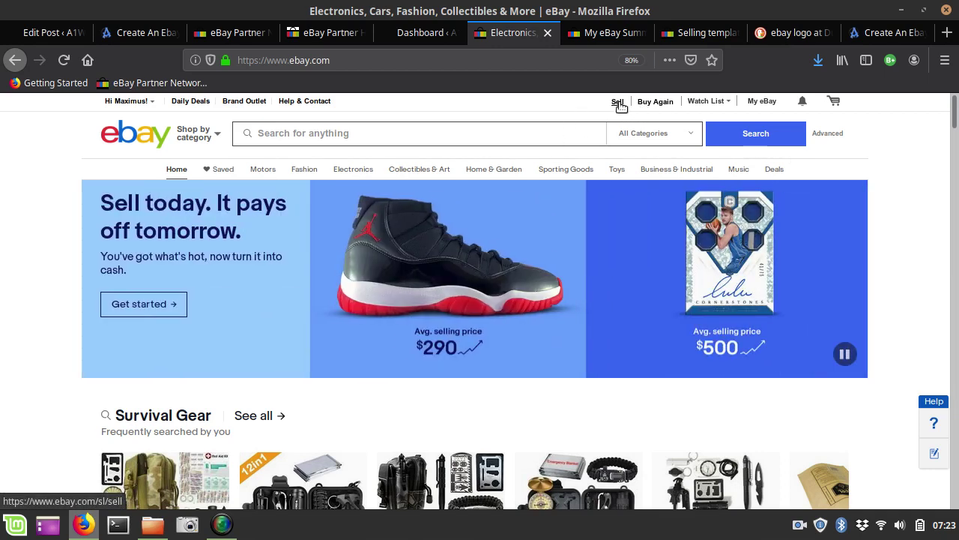
Enlarge the eBay home page's zoom level to 100%.
click(943, 61)
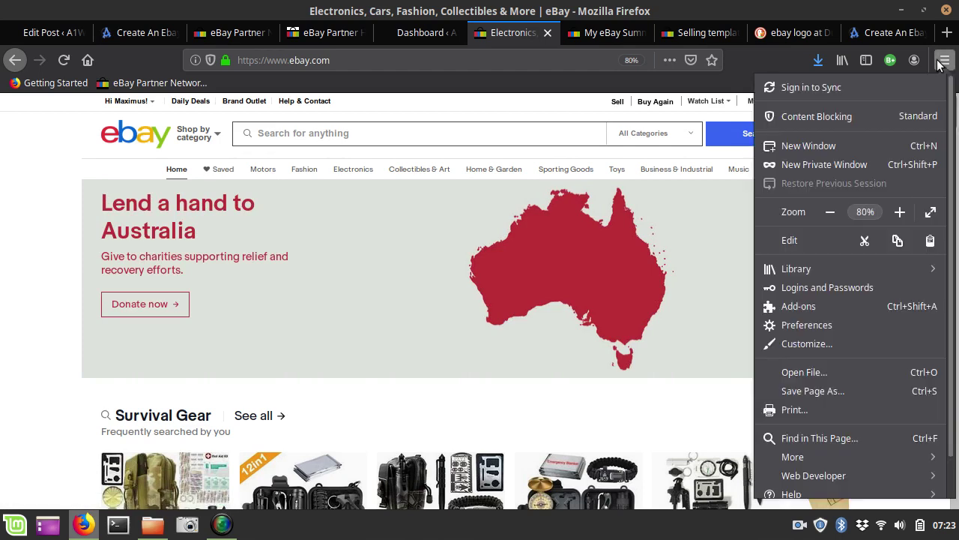
click(902, 213)
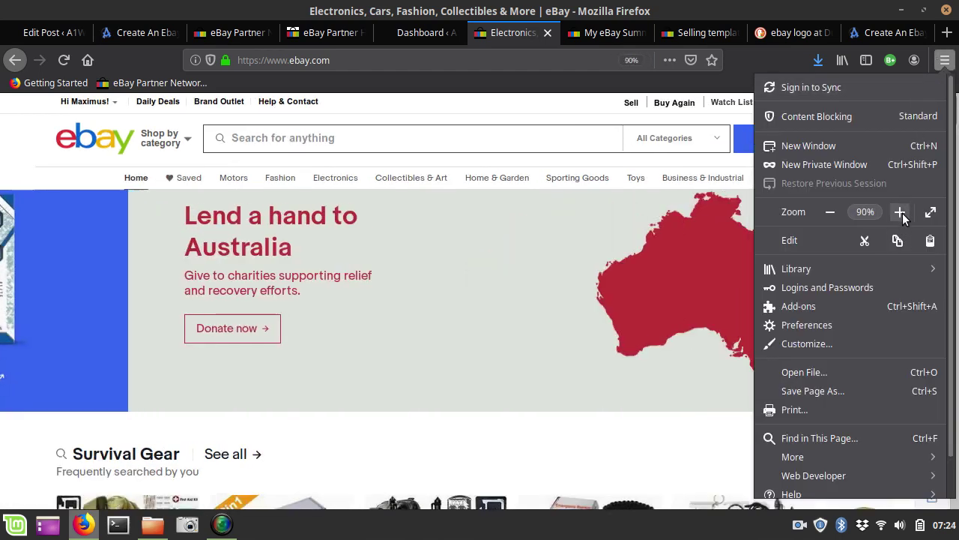
click(902, 212)
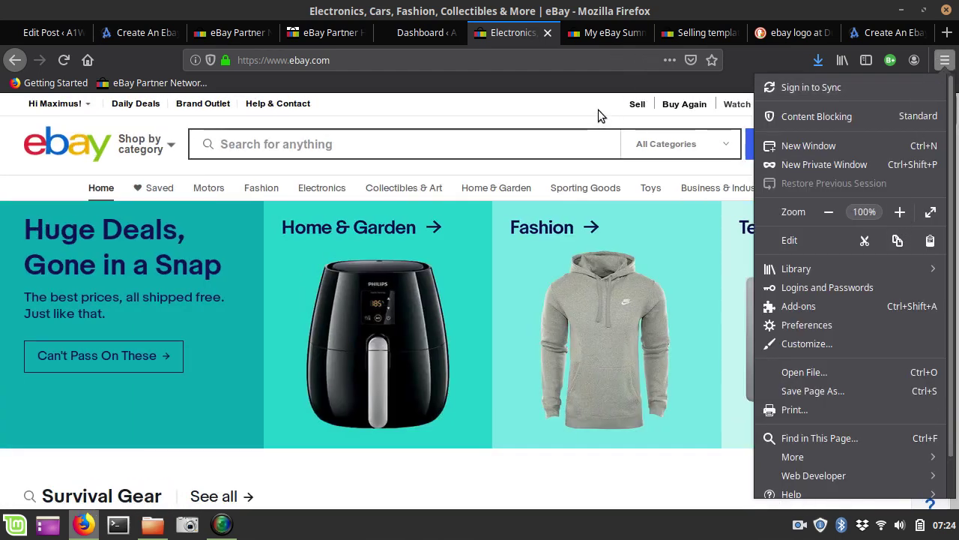
click(598, 109)
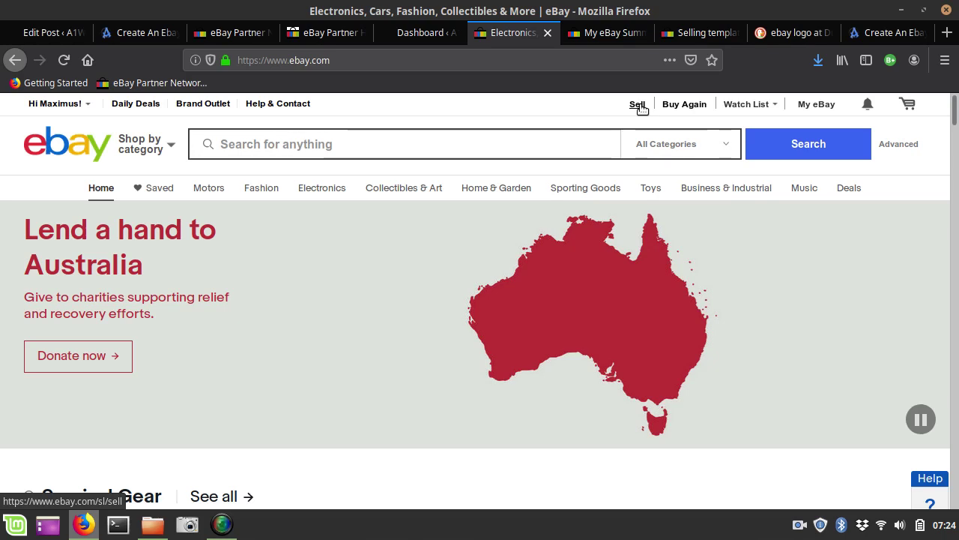
Open eBay's selling page and activate its entry for the item's keywords or UPC/ISBN number.
click(638, 105)
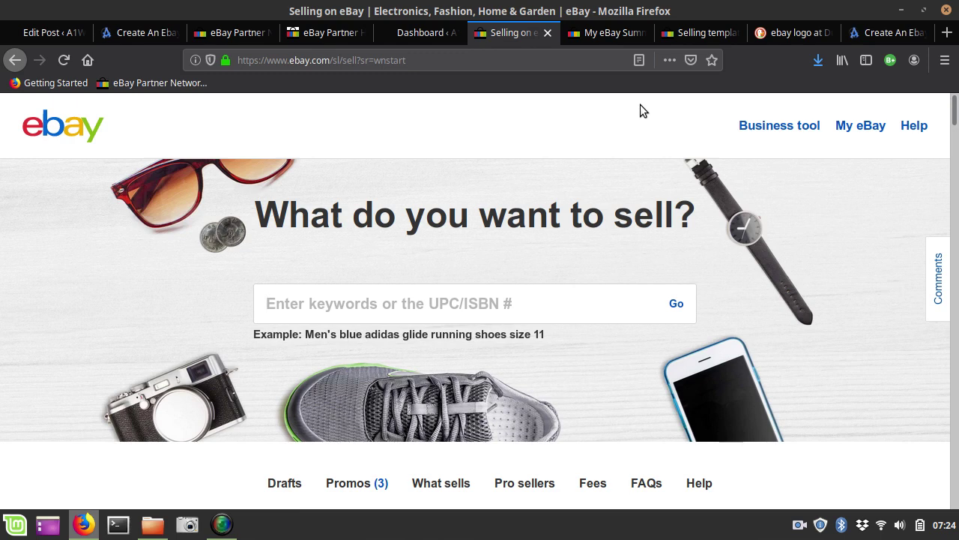
click(431, 304)
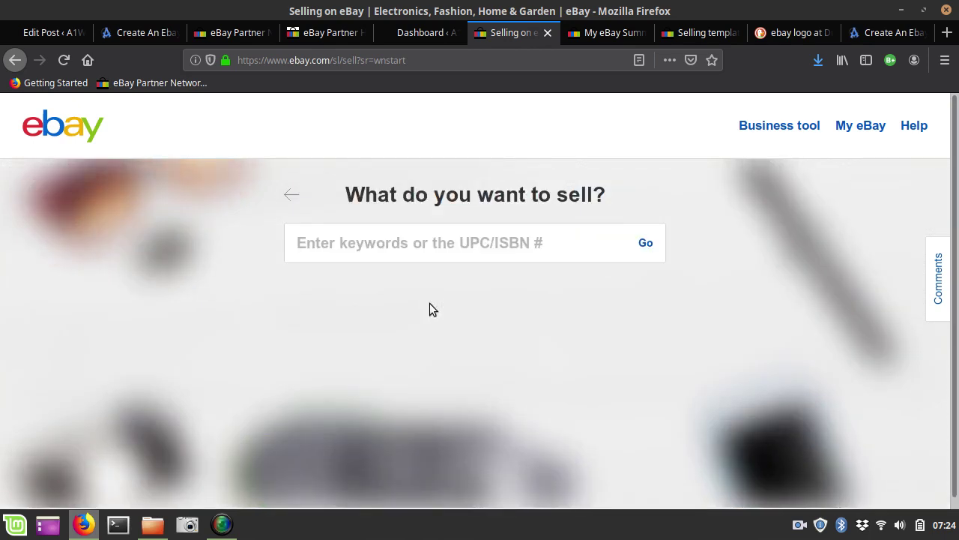
text(706)
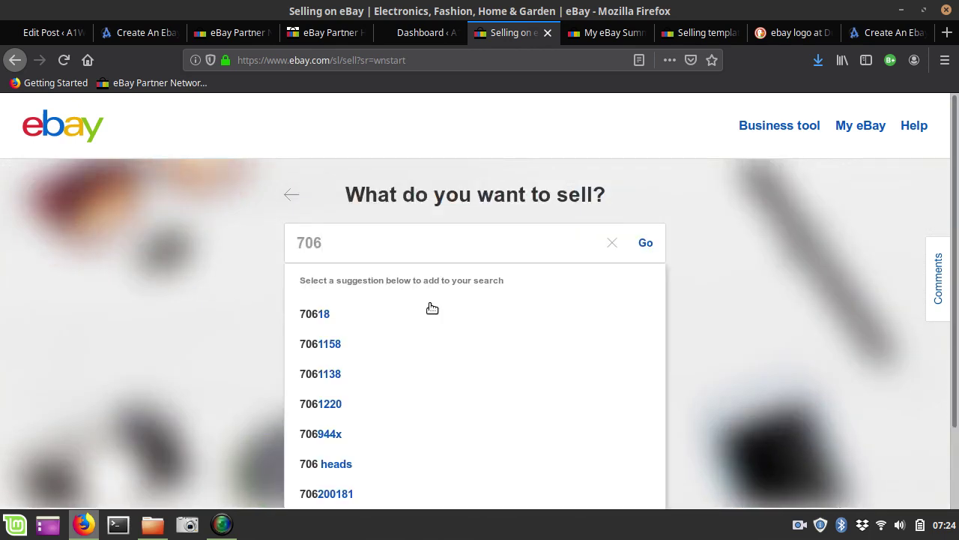
text(09)
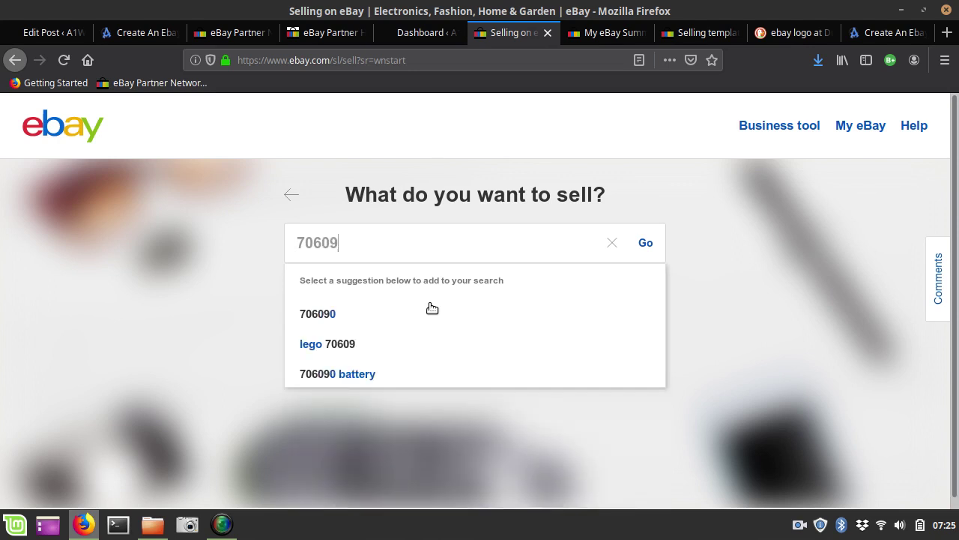
text(02022)
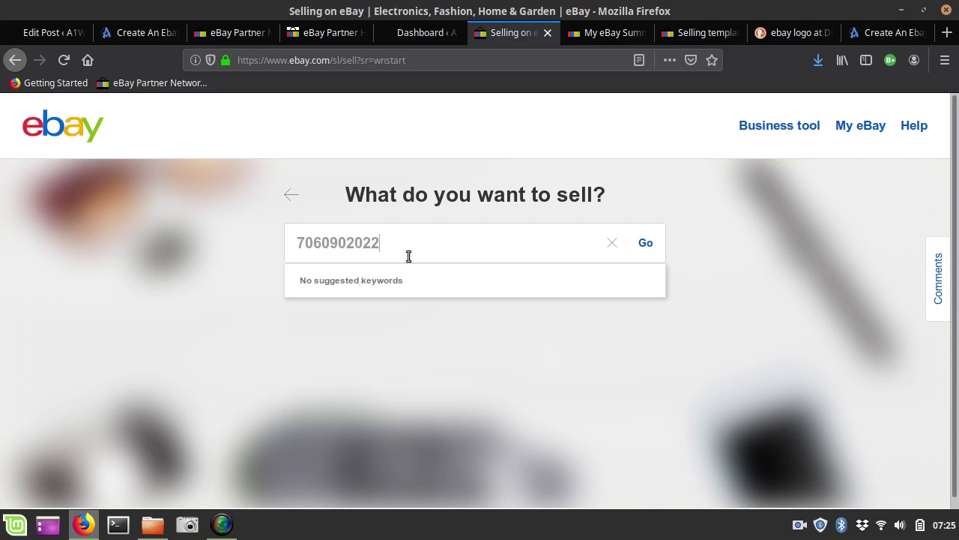
drag(426, 247, 238, 245)
key(BackSpace)
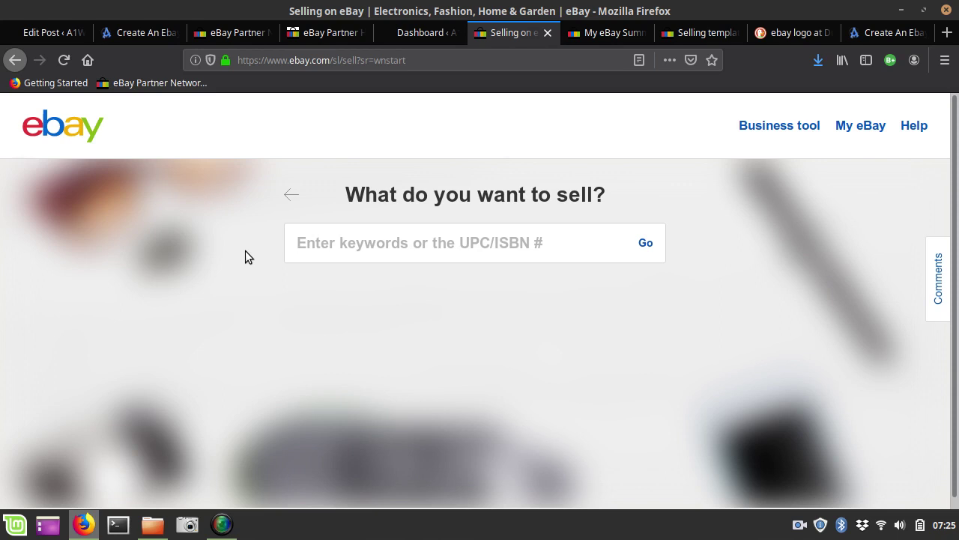
Try the keyword "cleardryve" for the item to sell, and clear the entry.
text(clea)
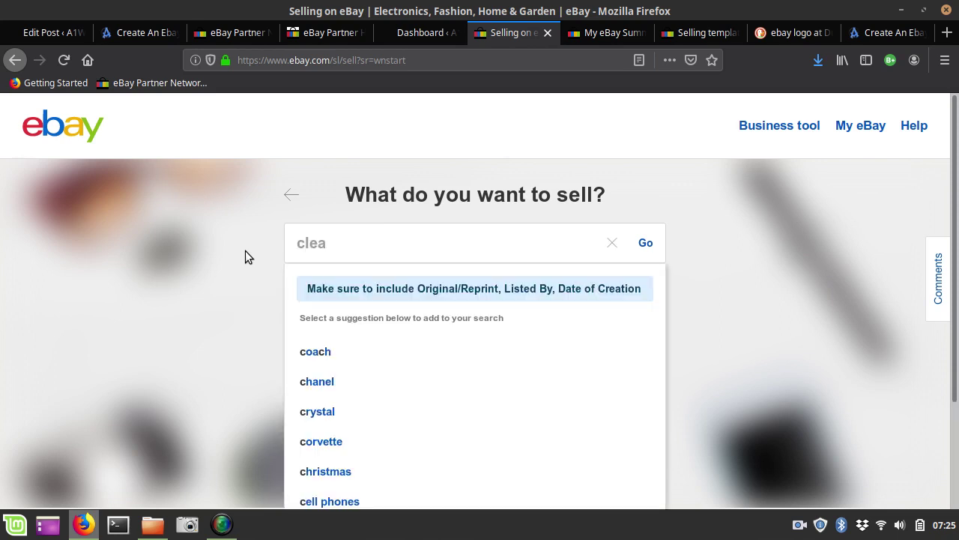
text(rd)
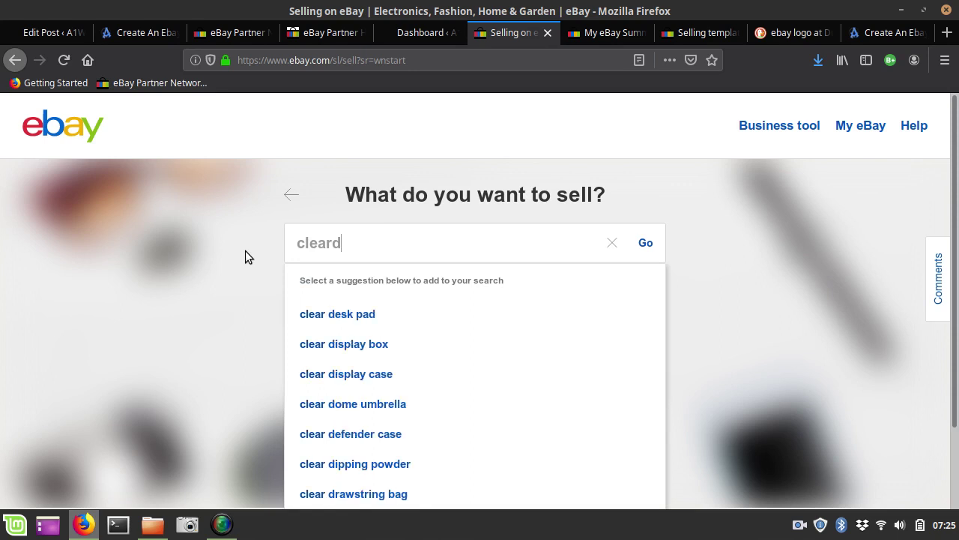
text(ryve)
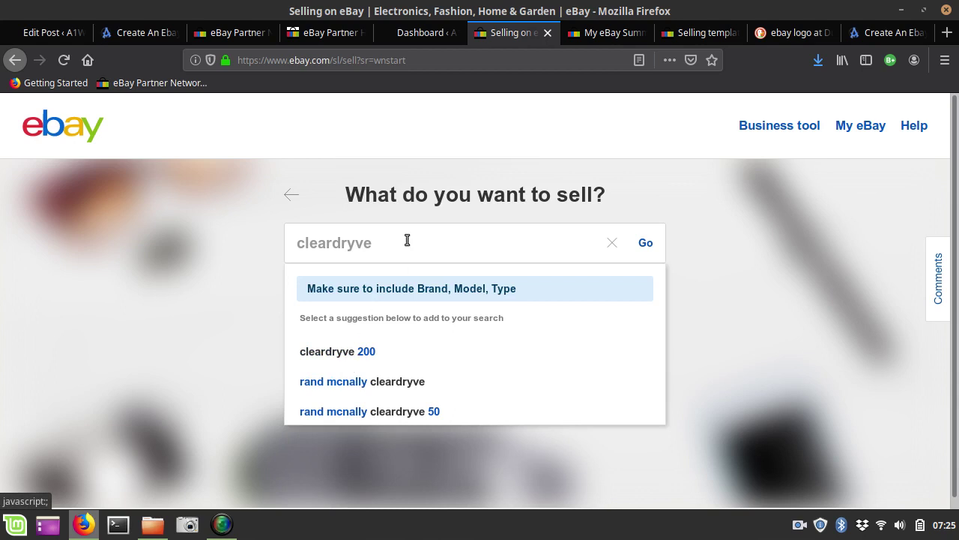
drag(407, 240, 289, 240)
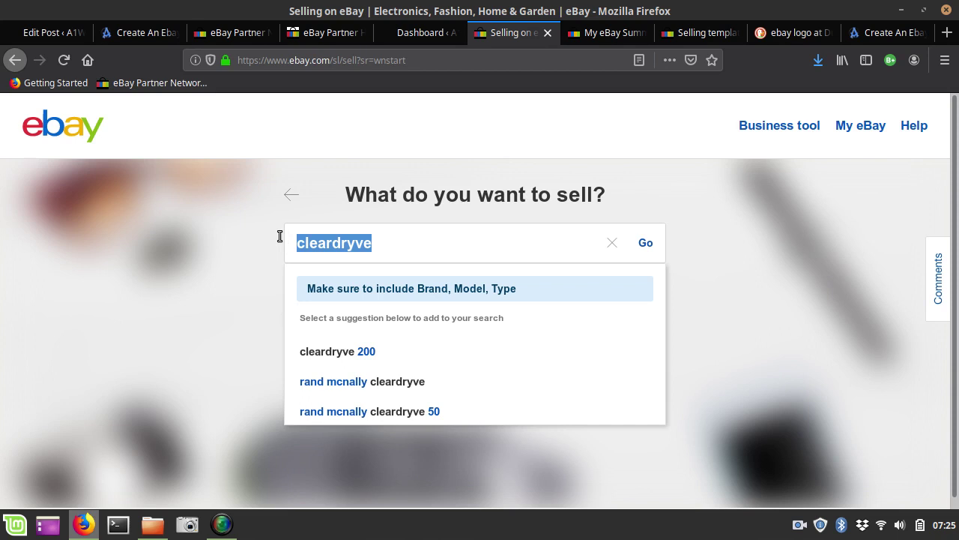
key(BackSpace)
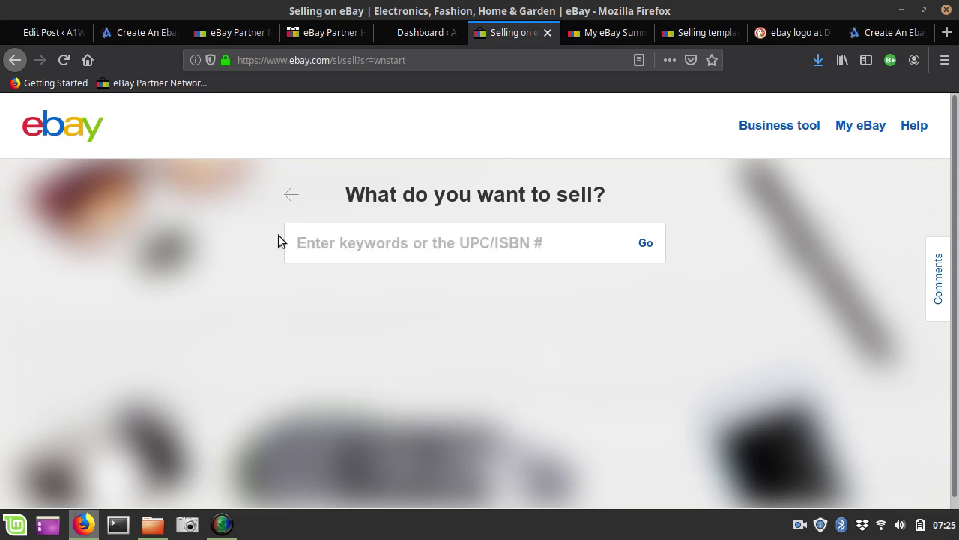
text(0)
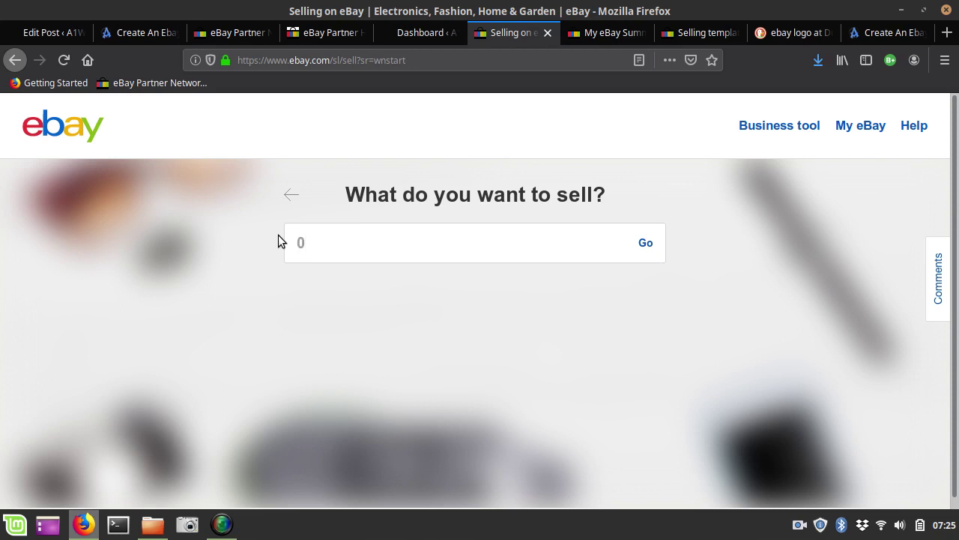
text(528)
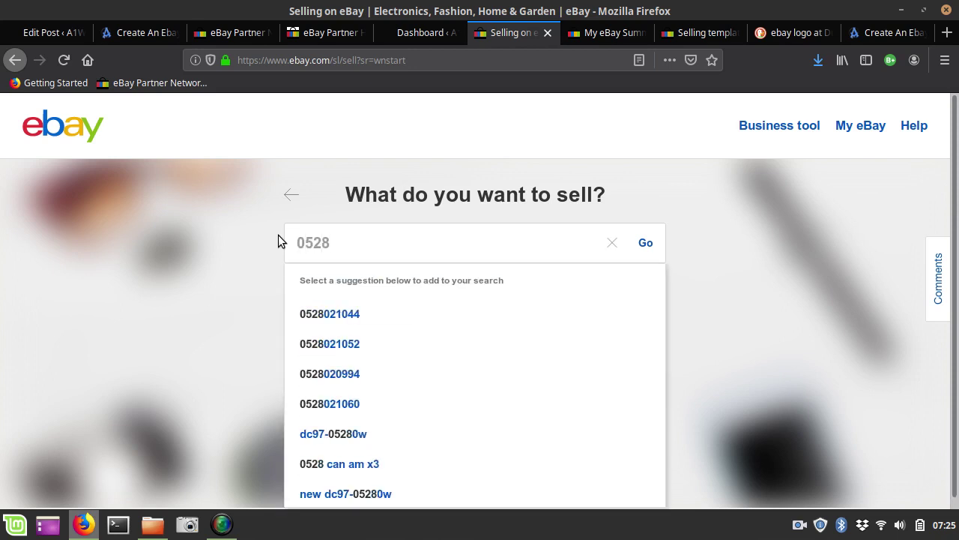
text(02)
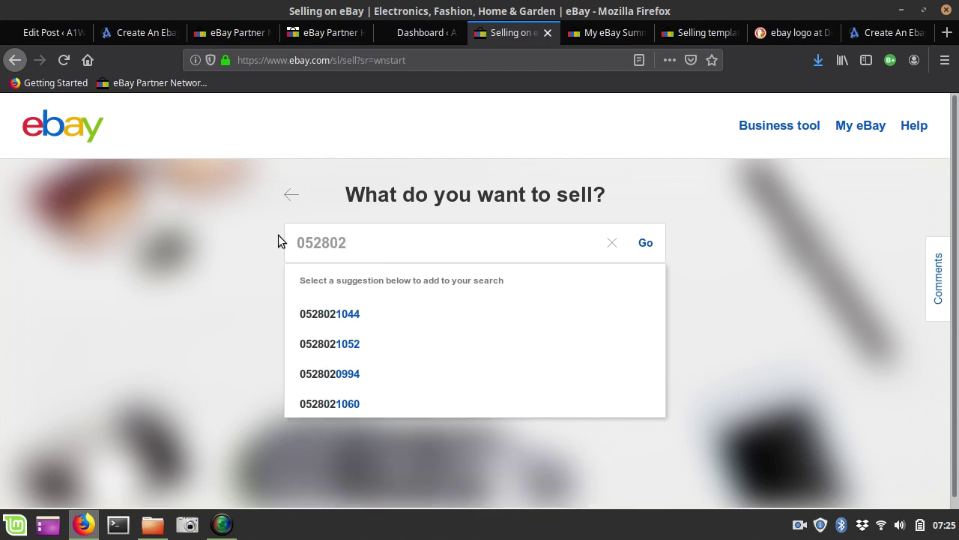
text(0226)
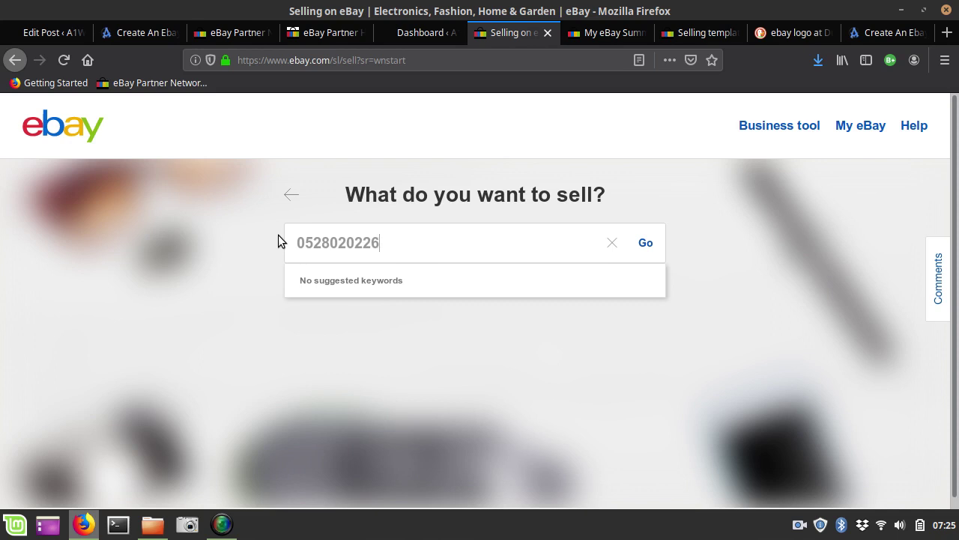
key(BackSpace)
key(BackSpace)
key(BackSpace)
key(BackSpace)
key(BackSpace)
key(BackSpace)
key(BackSpace)
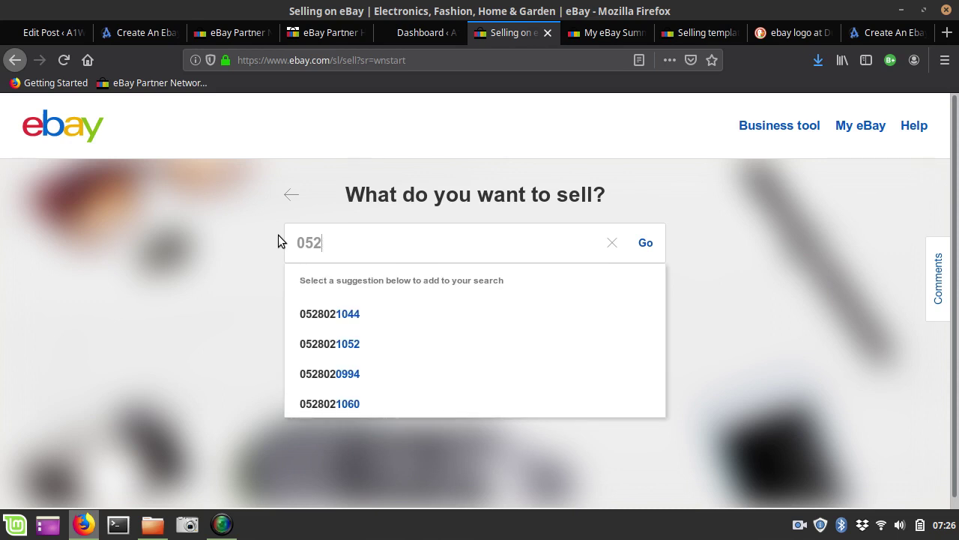
key(BackSpace)
key(BackSpace)
key(BackSpace)
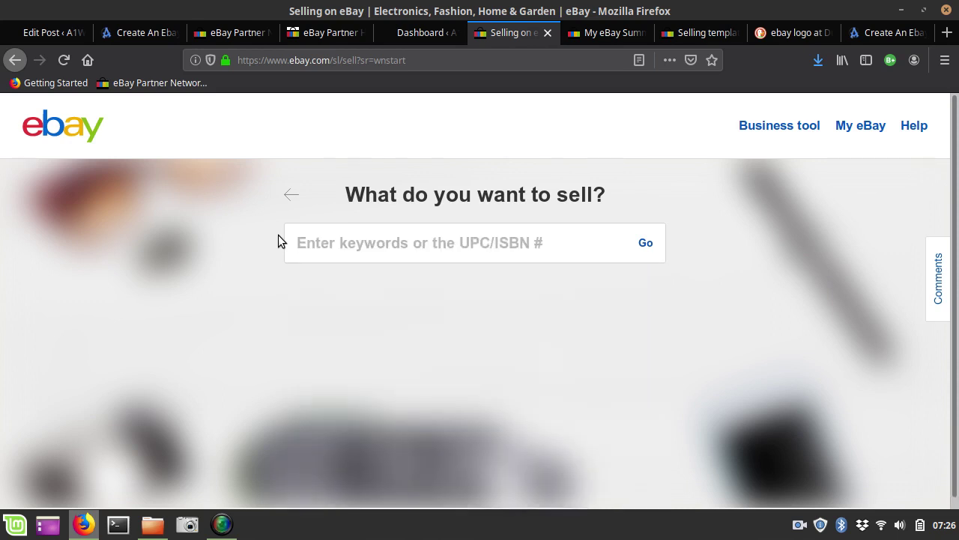
Look up the item with the suggested keywords "cleardryve 200" in the category Cell Phones & Accessories > Cell Phone Accessories > Headsets.
text(clear)
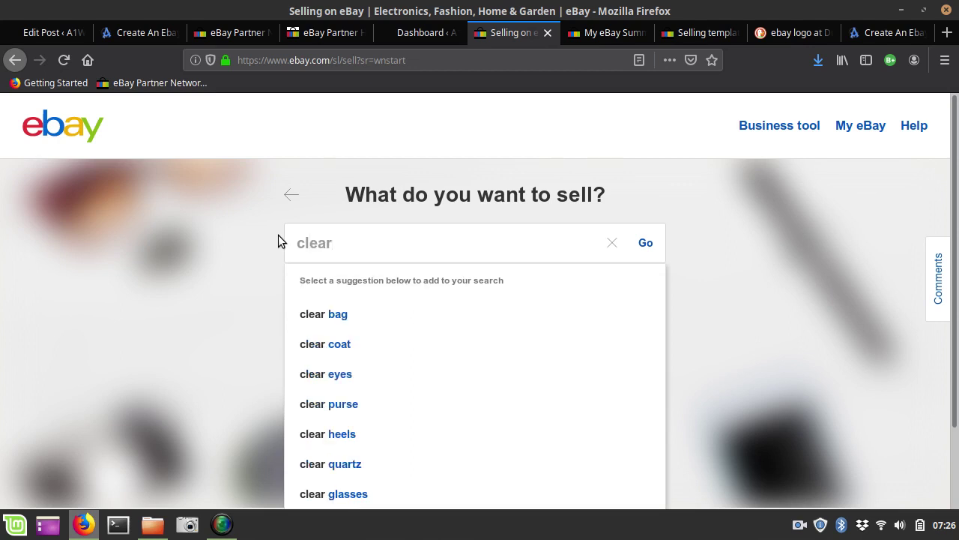
text(dryve)
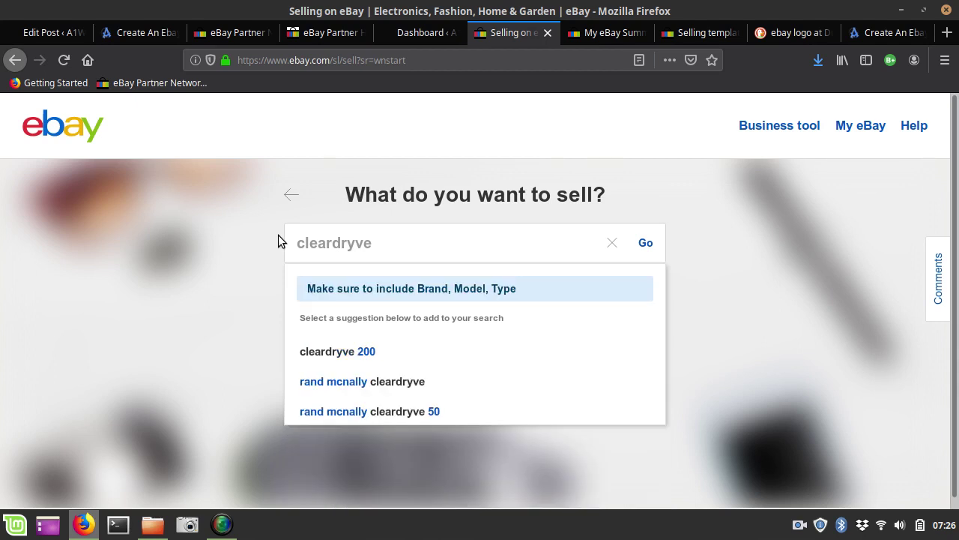
click(366, 352)
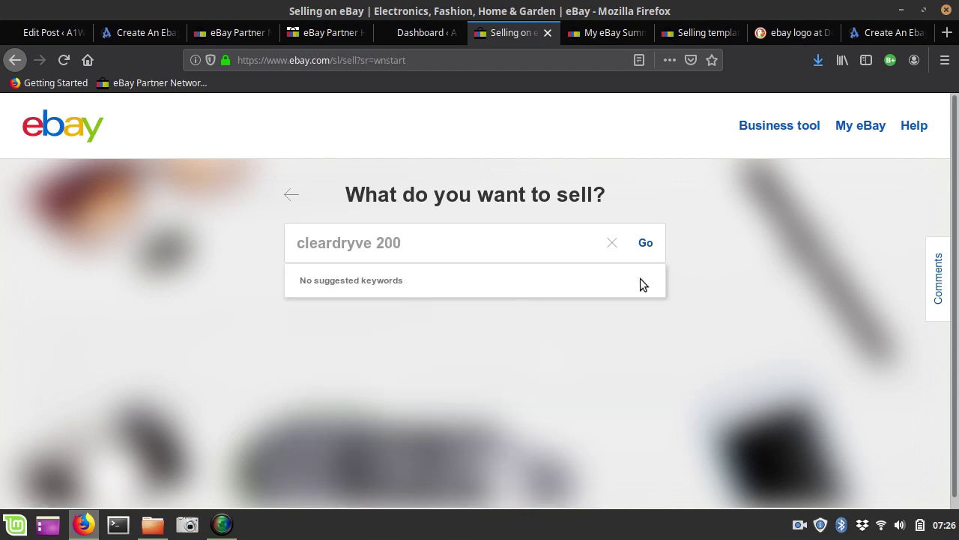
click(646, 243)
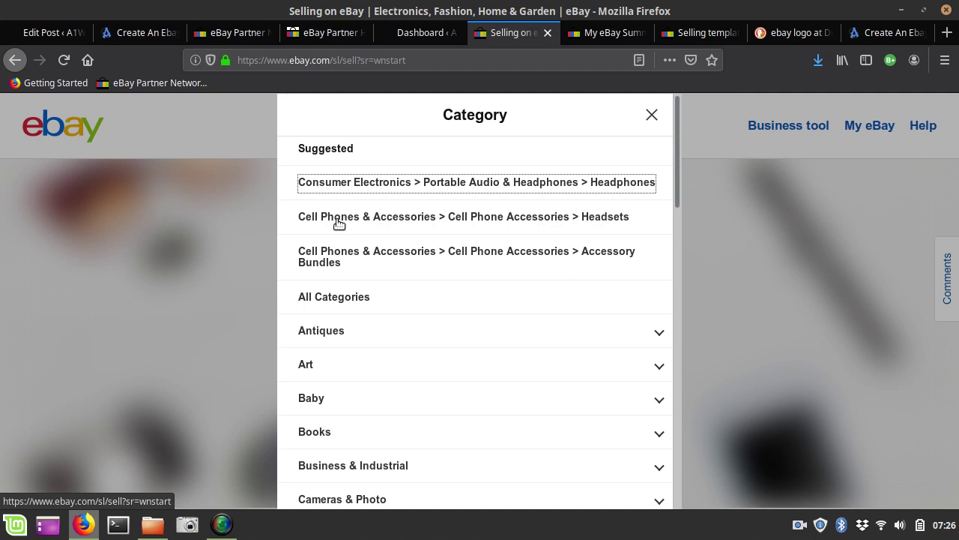
click(537, 219)
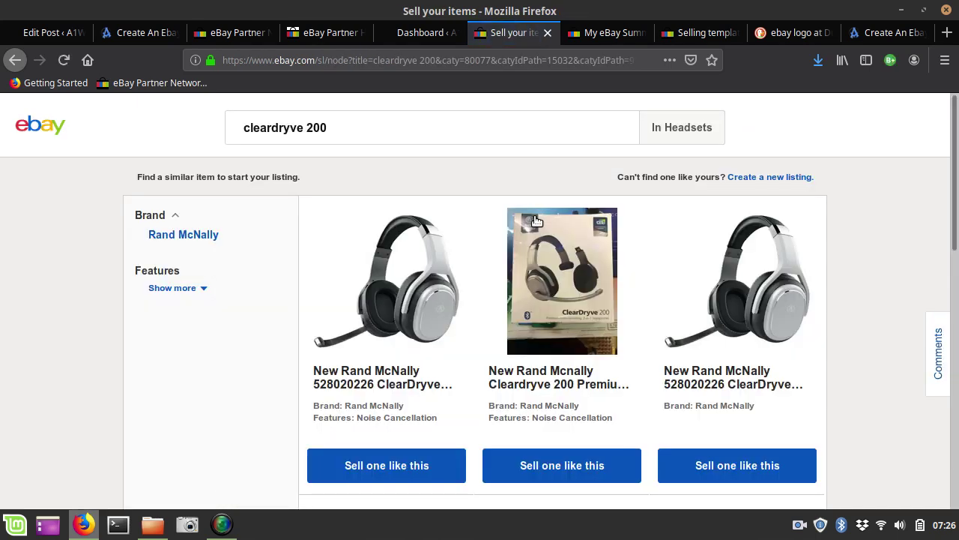
Look through the similar ClearDryve headset listings and filter them by the Noise Cancellation feature.
scroll(875, 313, down, 3)
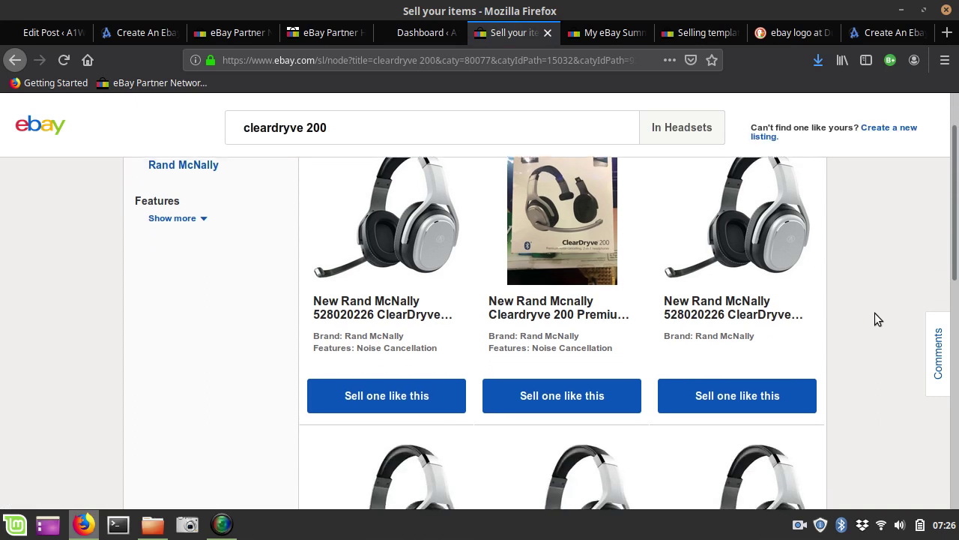
scroll(875, 313, up, 2)
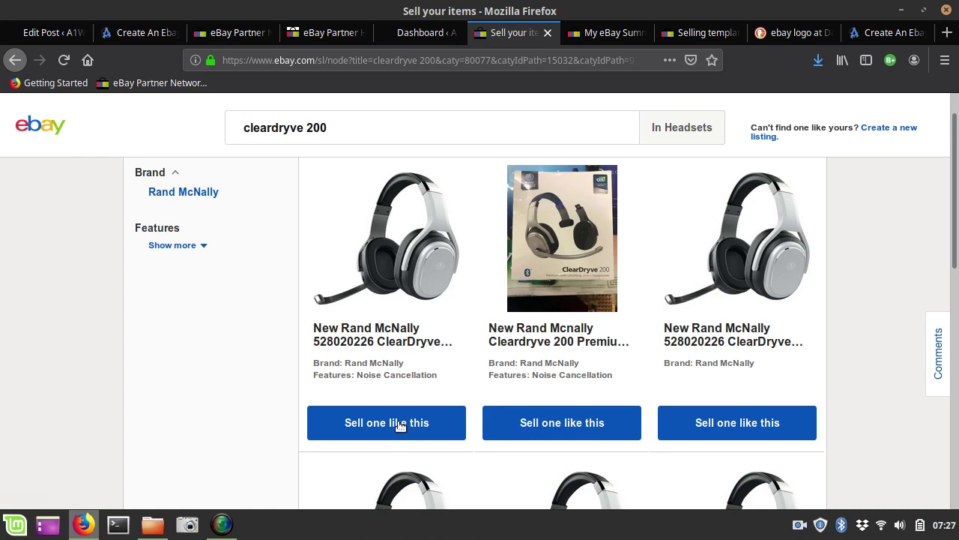
scroll(432, 377, down, 4)
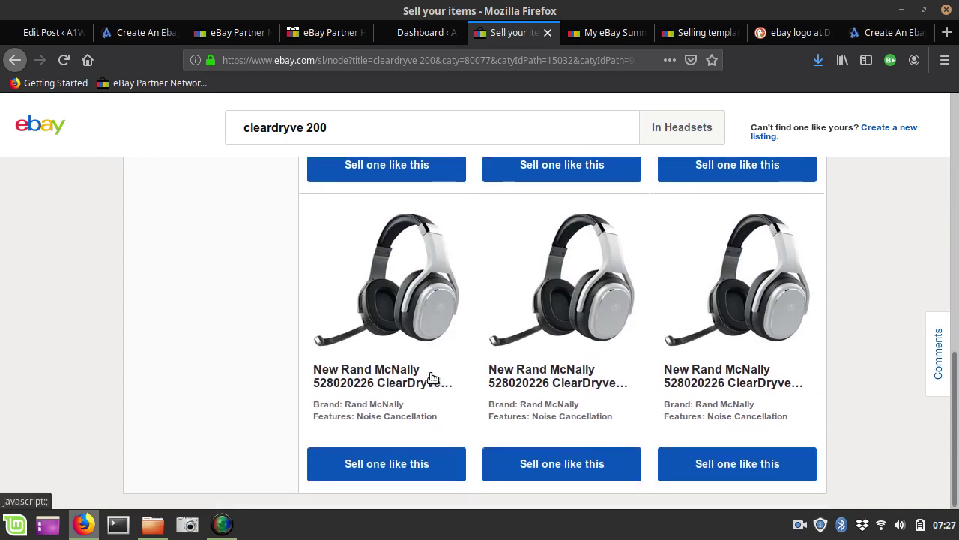
scroll(433, 377, up, 3)
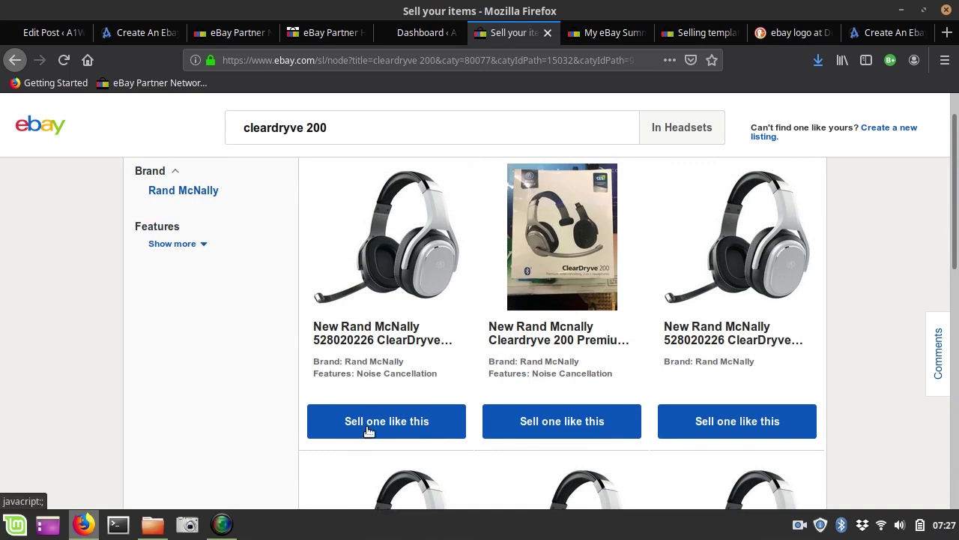
click(189, 248)
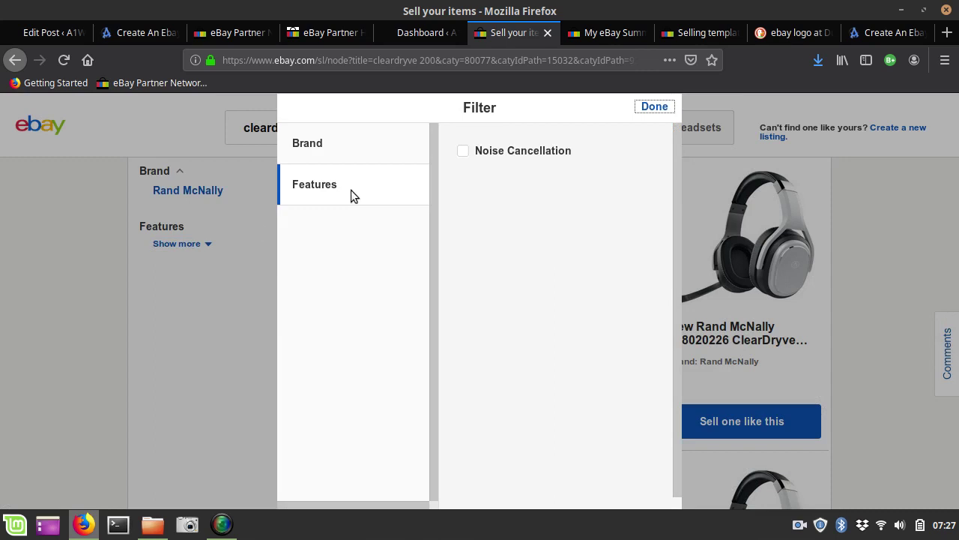
click(463, 152)
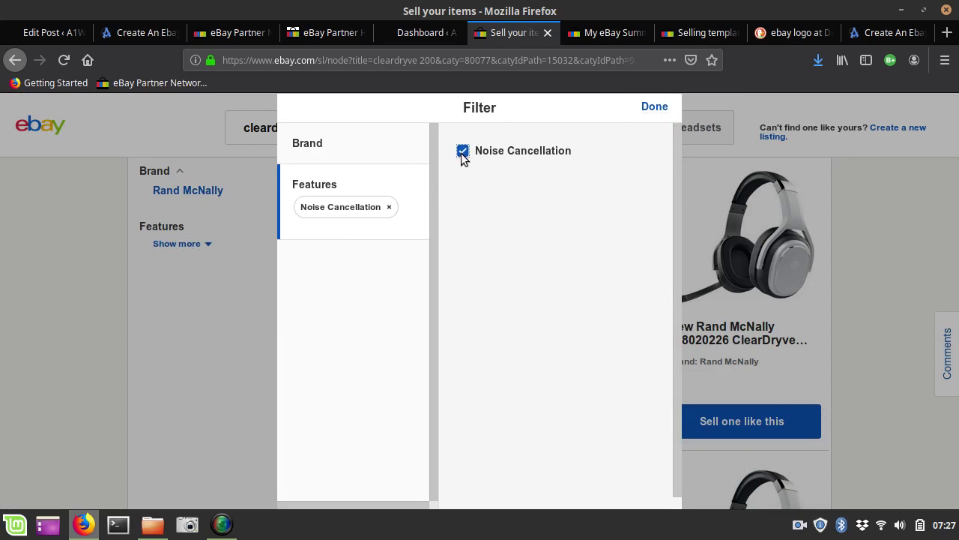
click(655, 107)
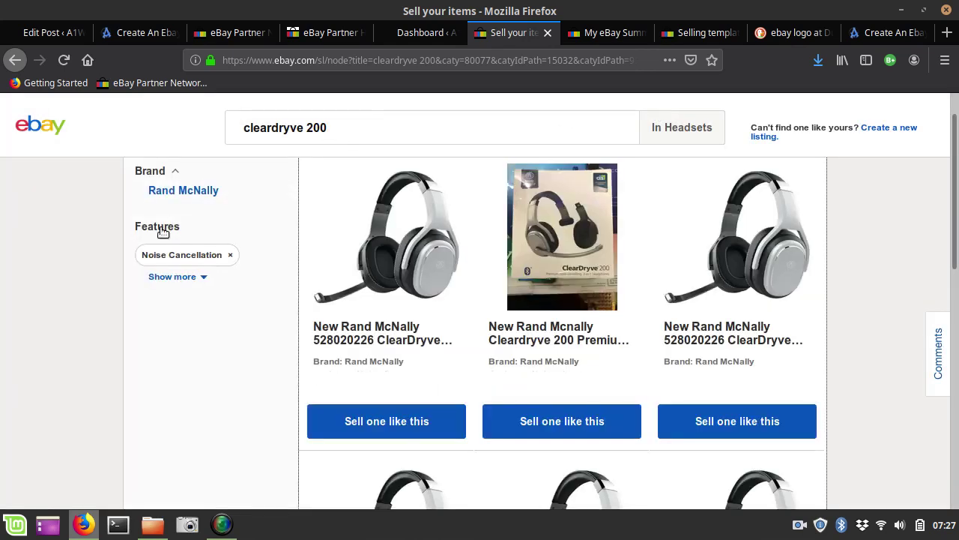
click(191, 279)
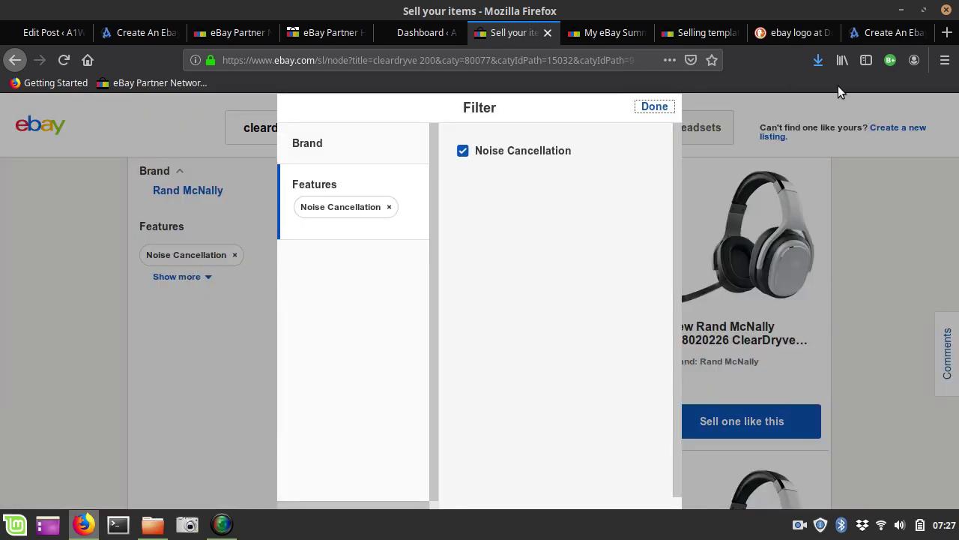
click(655, 107)
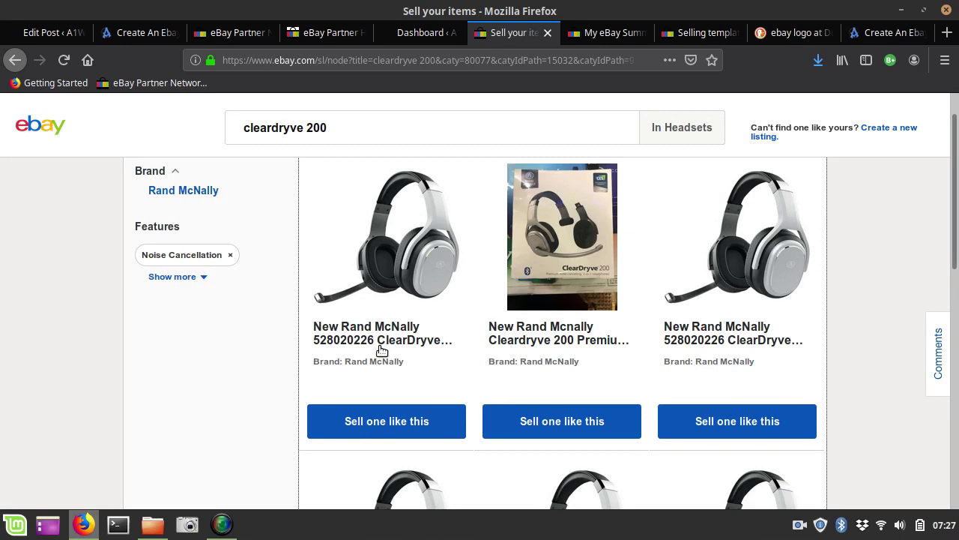
Start a listing based on the first similar ClearDryve headset, with the condition Open box.
click(386, 422)
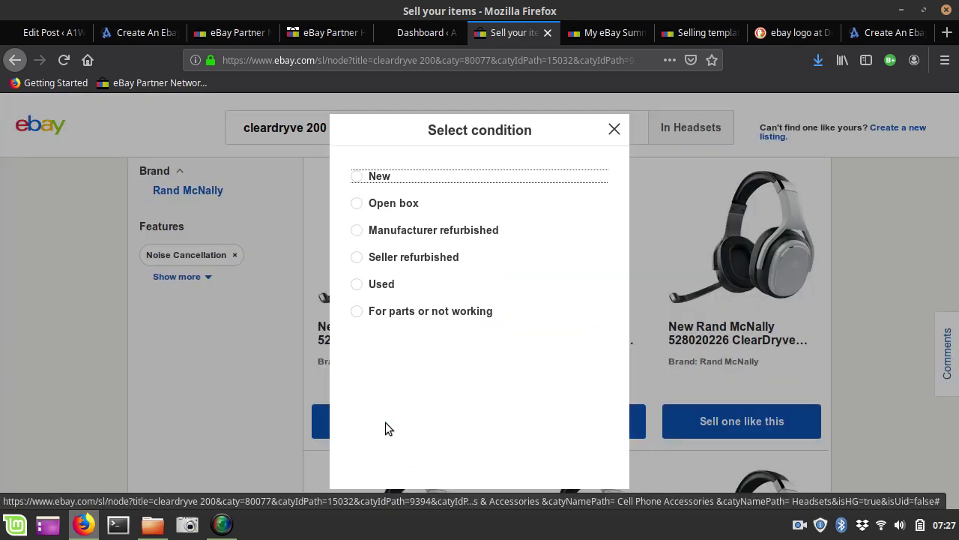
click(388, 185)
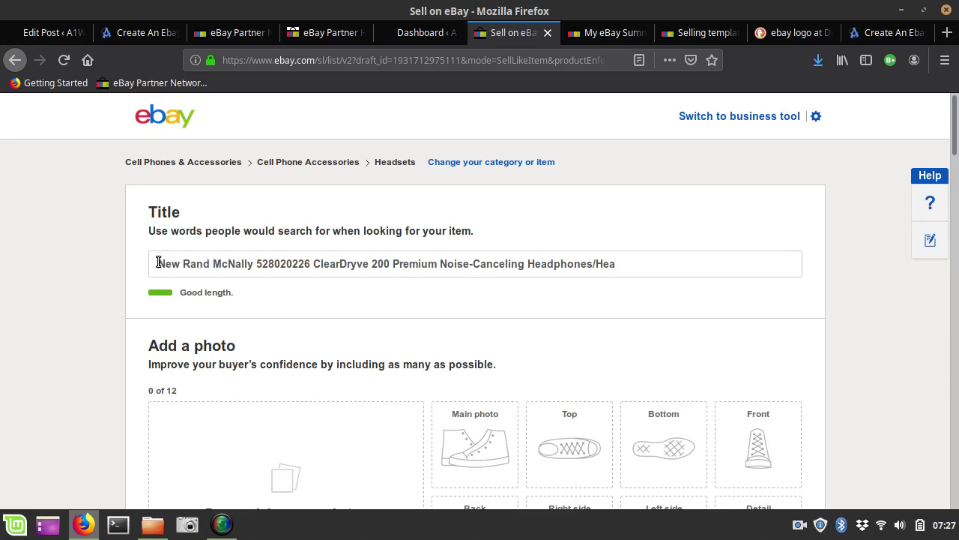
Remove the cut-off "/Hea" from the end of the listing title.
drag(157, 264, 637, 257)
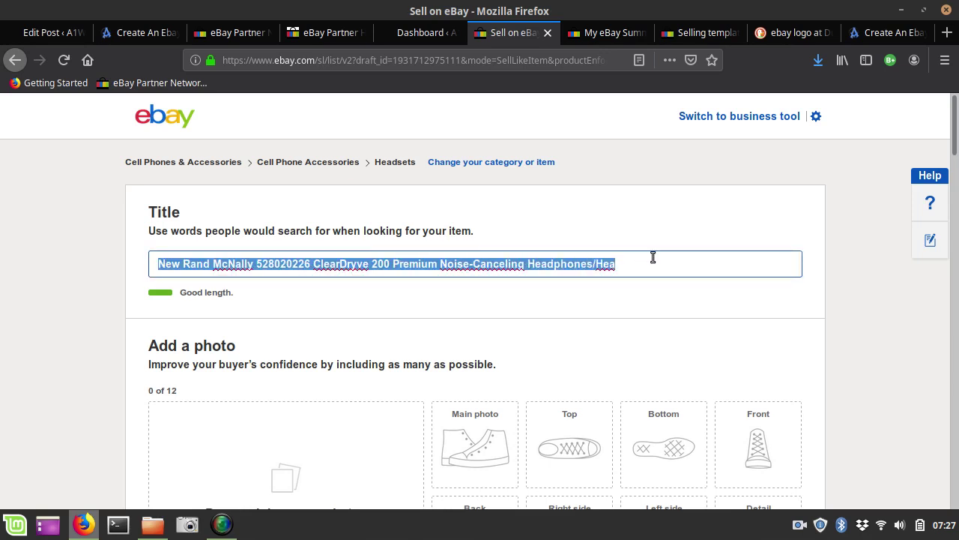
click(653, 257)
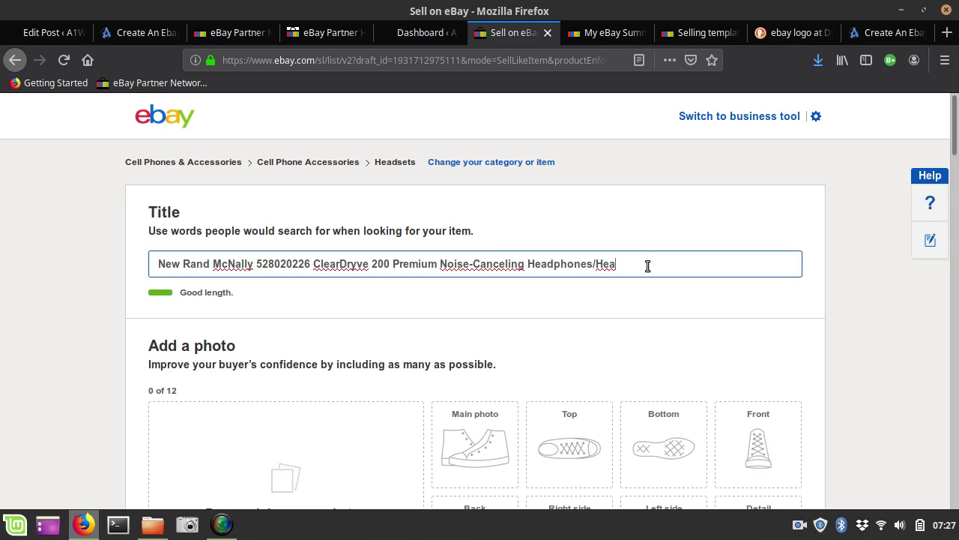
key(BackSpace)
key(BackSpace)
key(BackSpace)
key(BackSpace)
Take "Premium Noise-Canceling Headphones" out of the title, check the title length hint, and put the words back.
drag(647, 266, 389, 268)
key(ctrl+c)
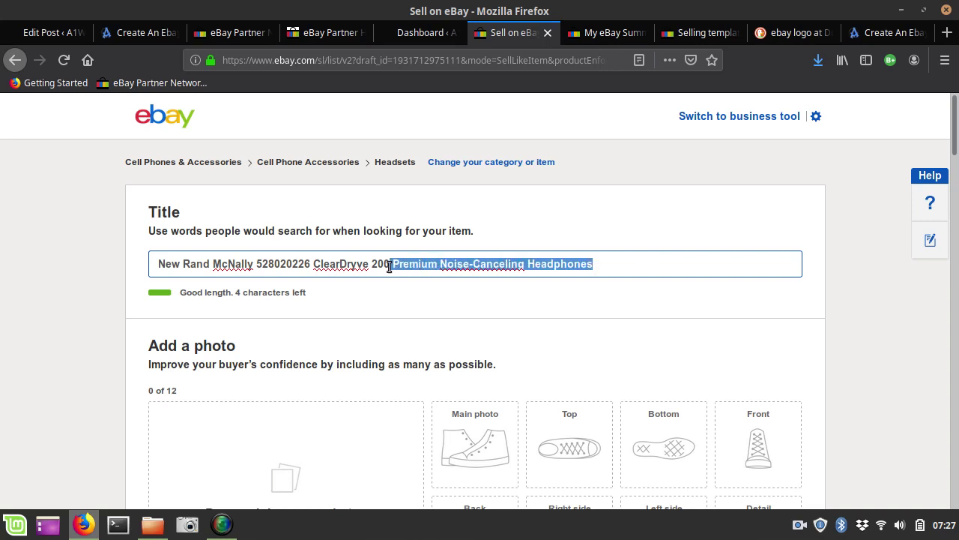
key(BackSpace)
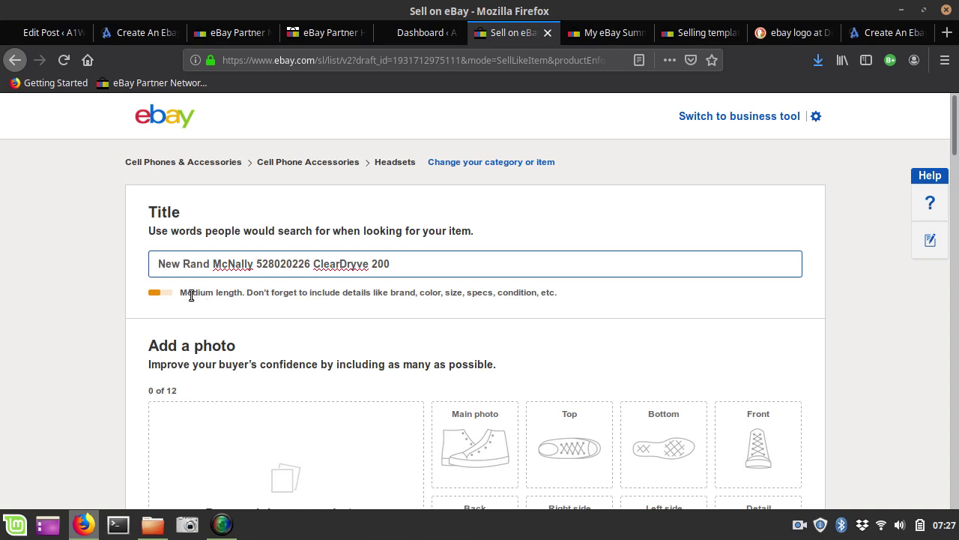
drag(188, 293, 244, 294)
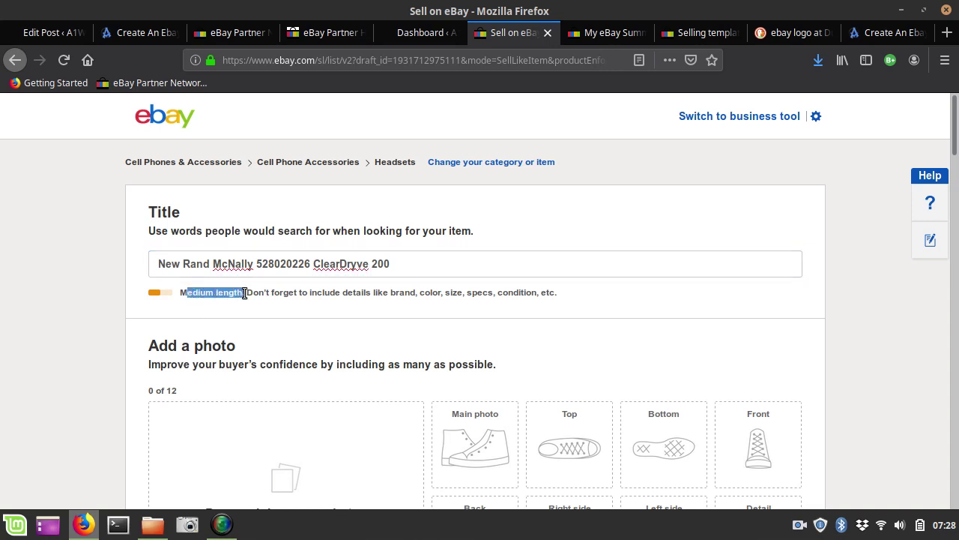
click(553, 265)
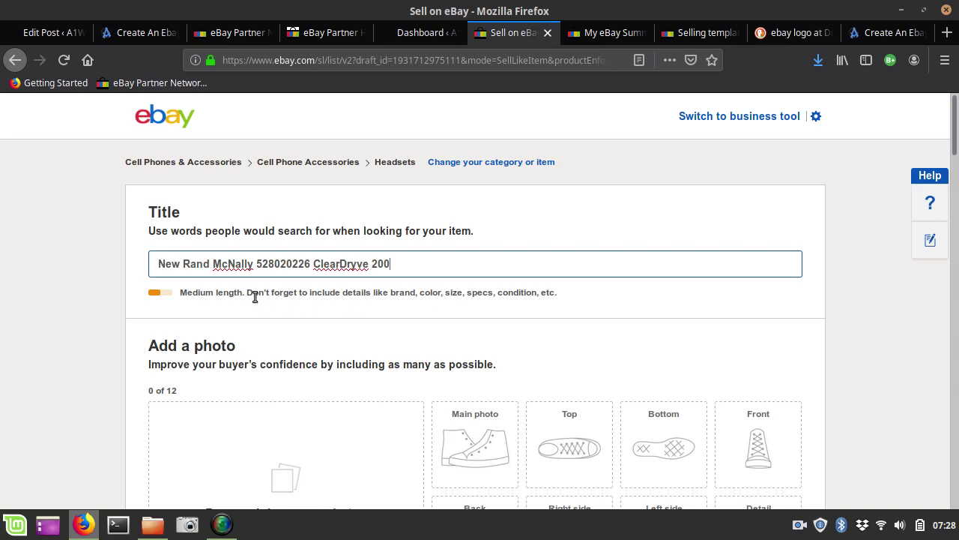
drag(248, 293, 608, 303)
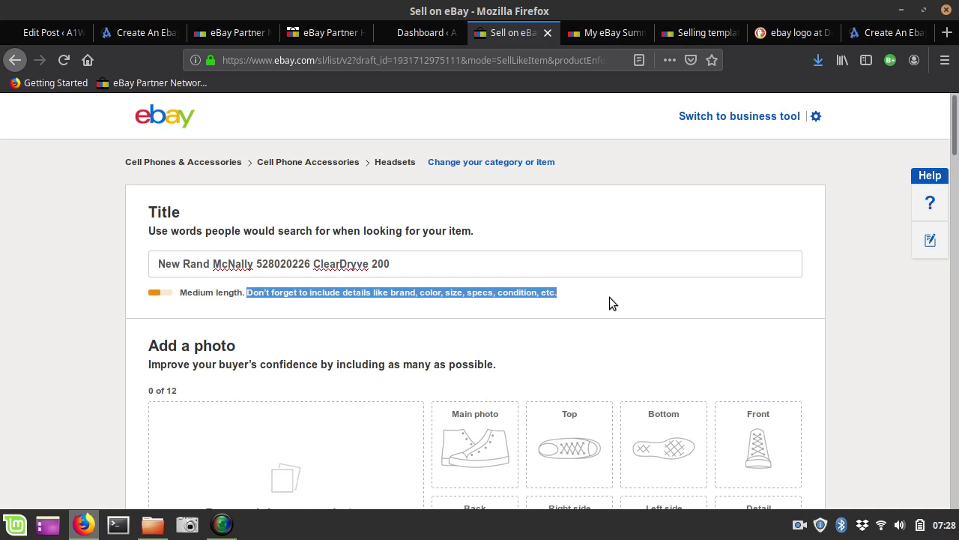
click(518, 265)
key(ctrl+v)
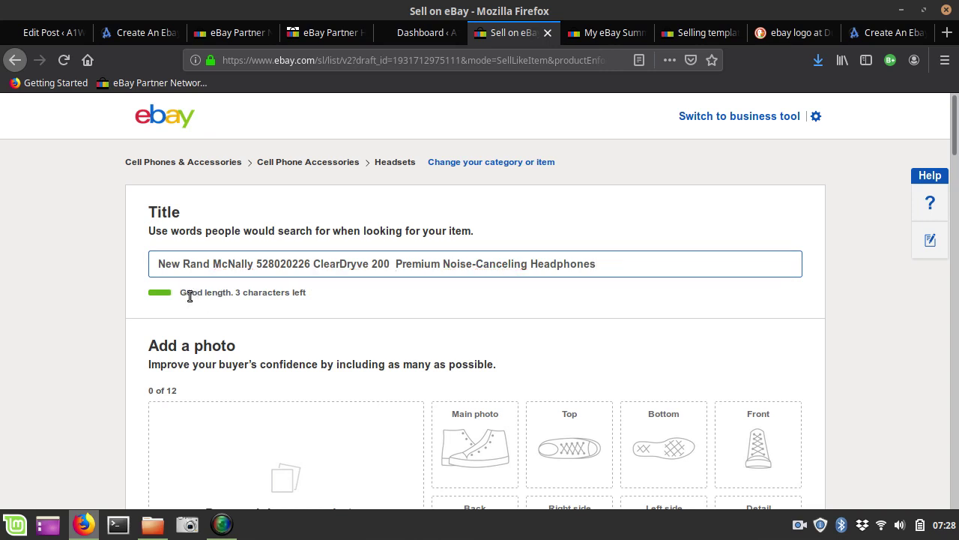
drag(188, 296, 276, 292)
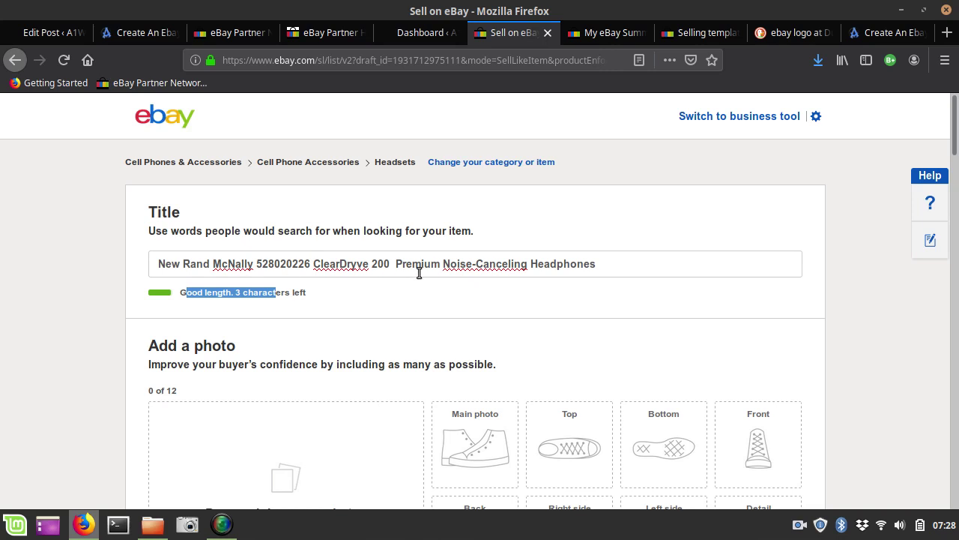
click(263, 300)
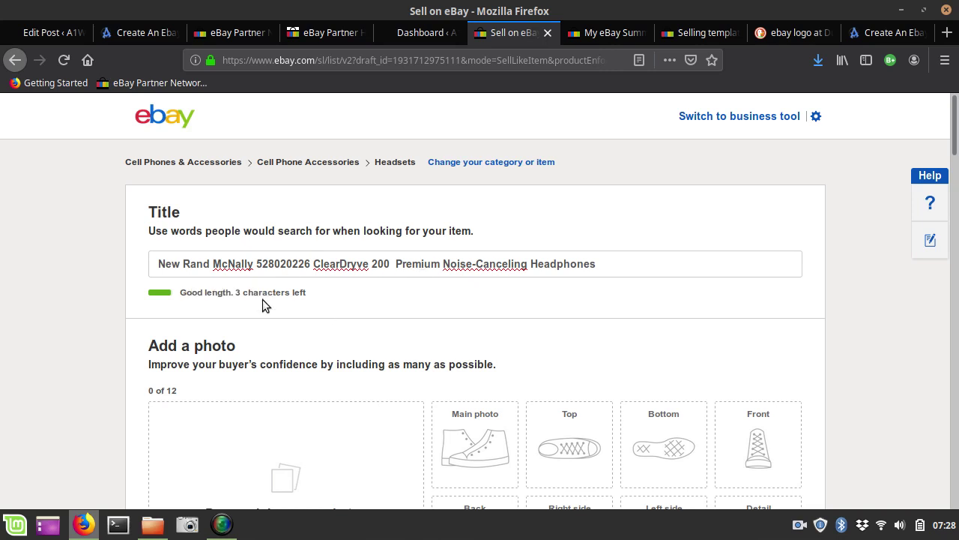
click(622, 264)
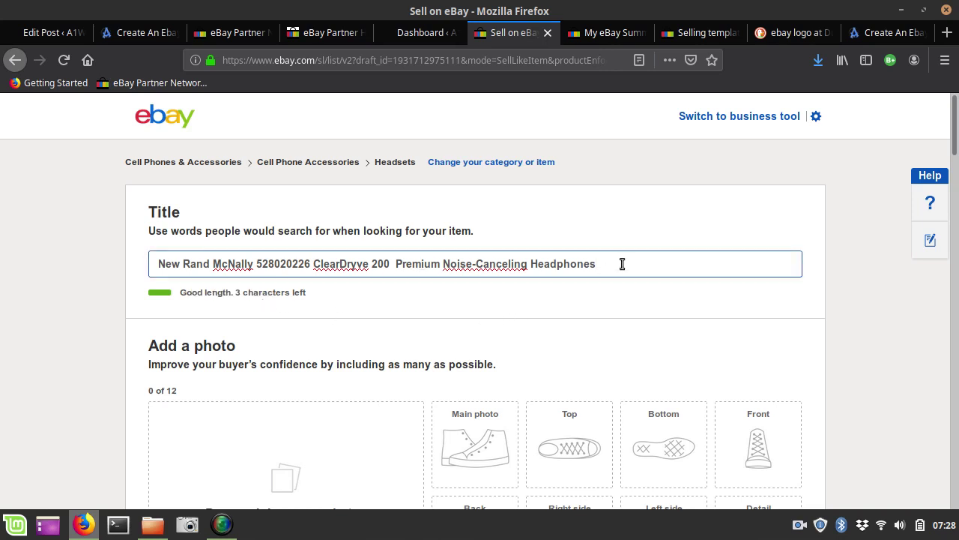
Look over the photo slots and item details of the listing, and open the details for editing.
scroll(622, 264, down, 5)
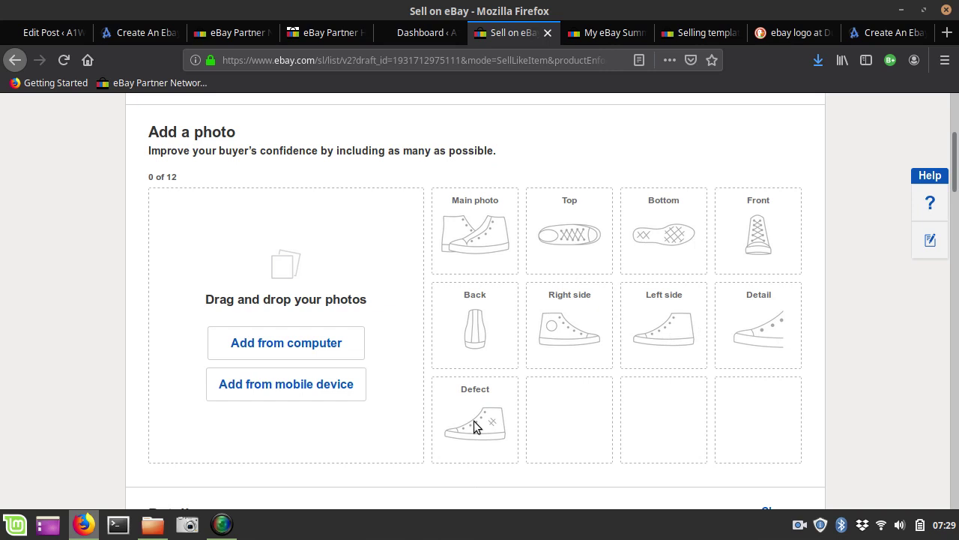
scroll(474, 426, down, 2)
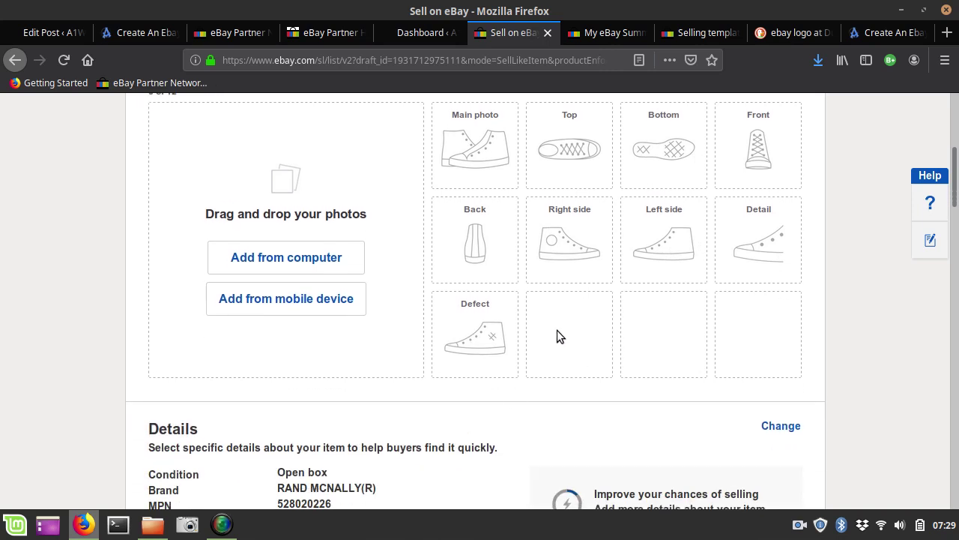
scroll(557, 329, up, 2)
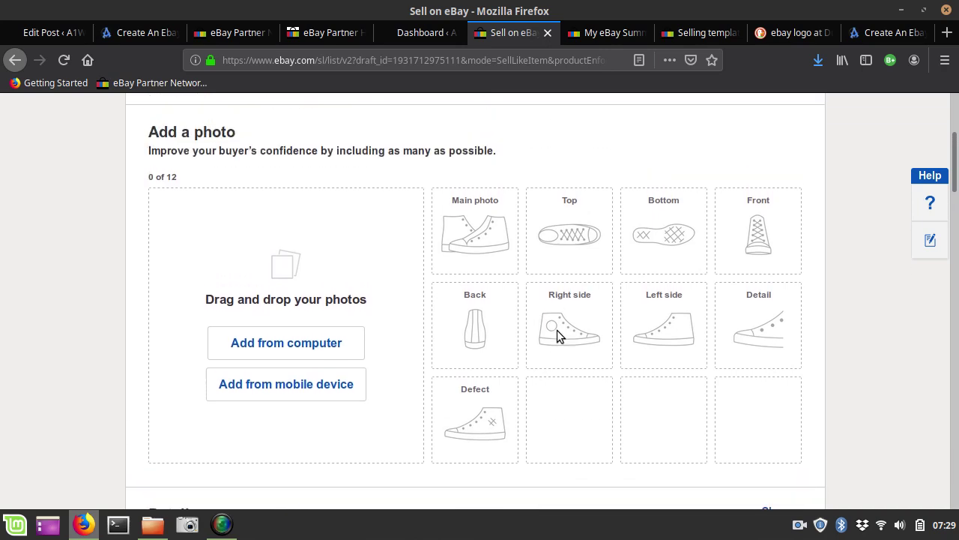
scroll(557, 333, down, 8)
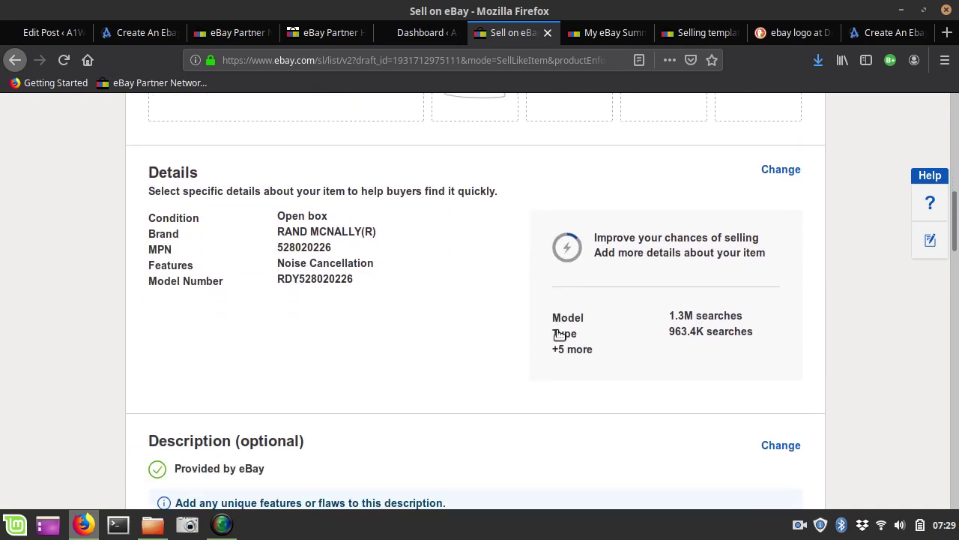
scroll(558, 334, up, 13)
scroll(557, 333, down, 14)
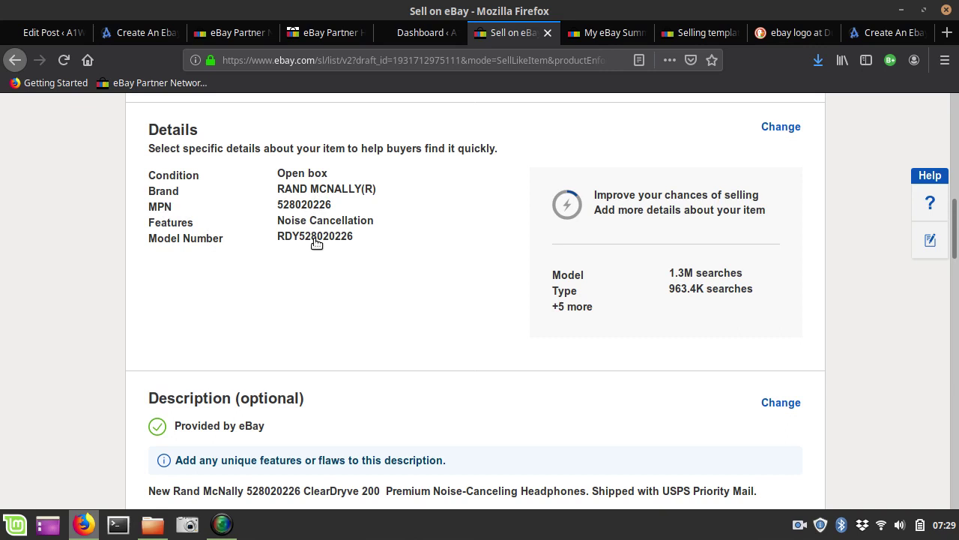
click(787, 130)
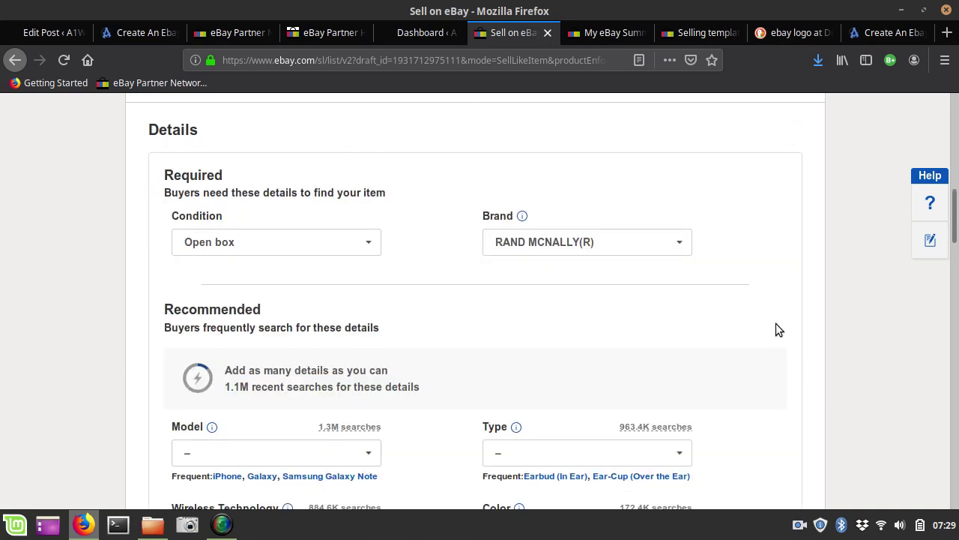
scroll(777, 330, down, 3)
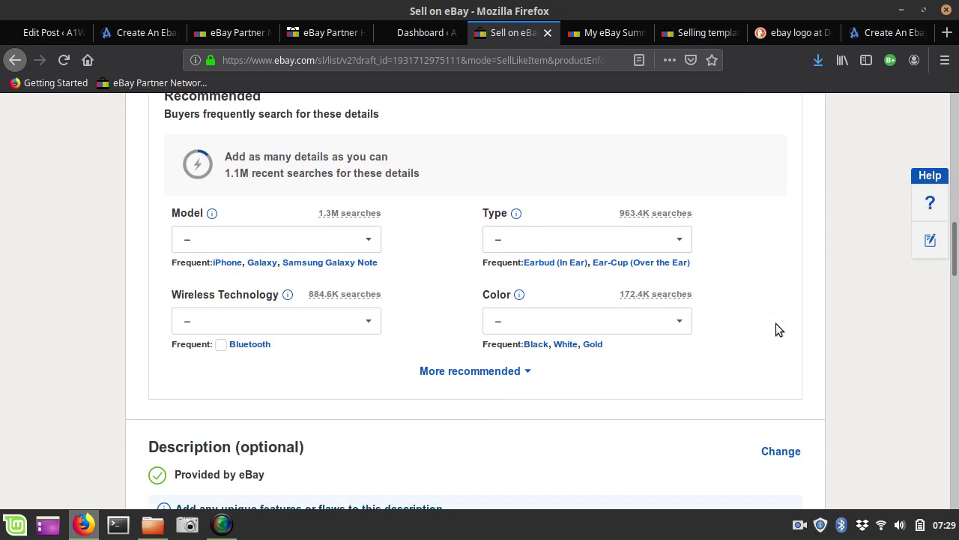
Try iPhone as the Model, and start and clear a search for another model value.
click(228, 268)
click(315, 244)
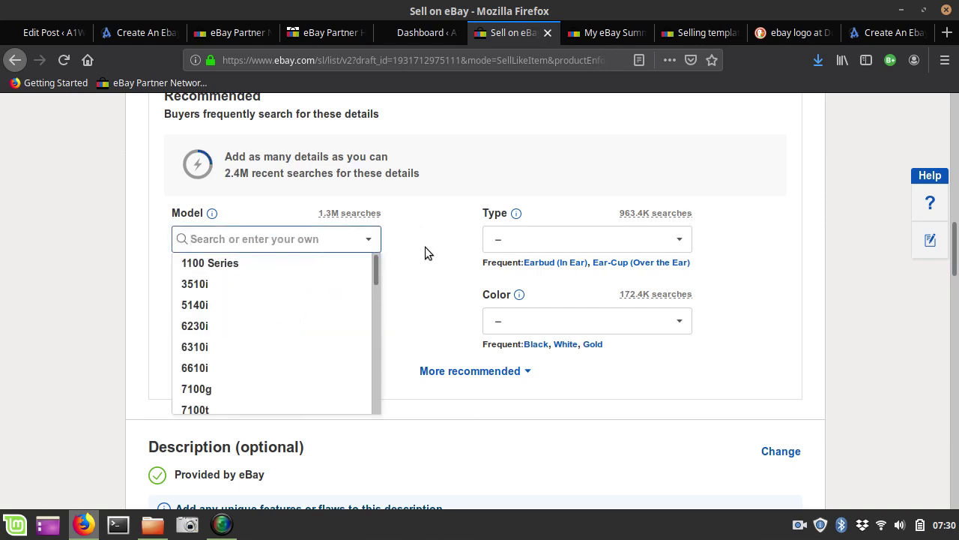
text(Wor)
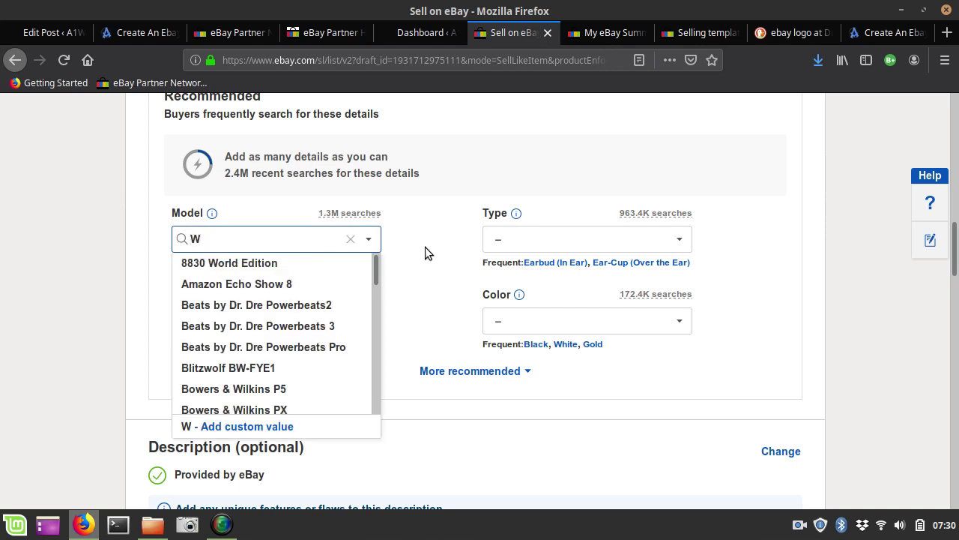
key(BackSpace)
key(BackSpace)
key(BackSpace)
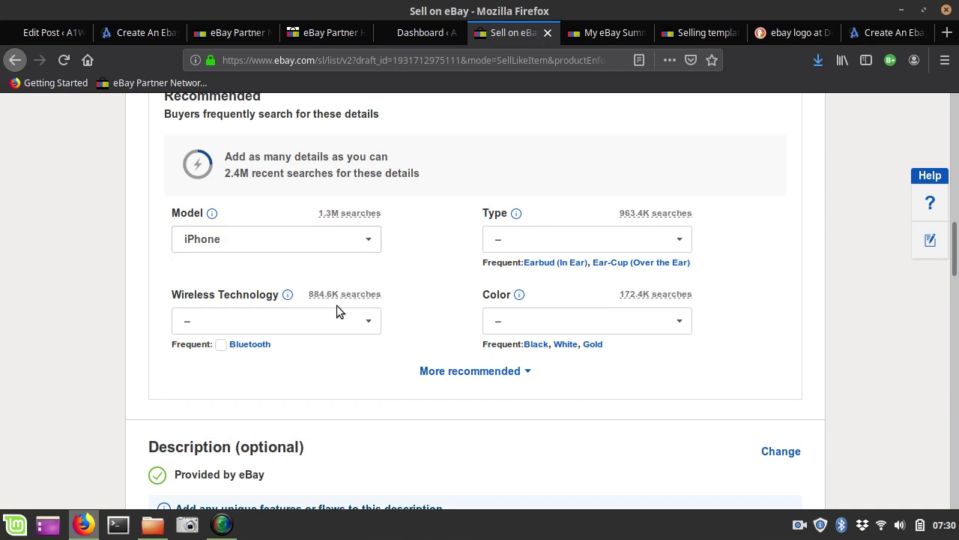
Try the custom value "Smart Phones" for the Model, and clear the Model again.
click(299, 247)
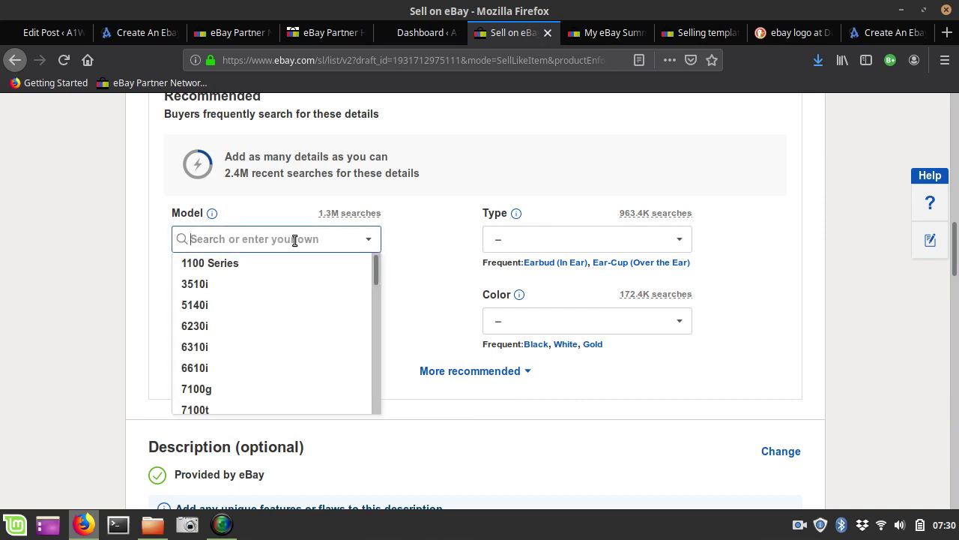
text(Smart)
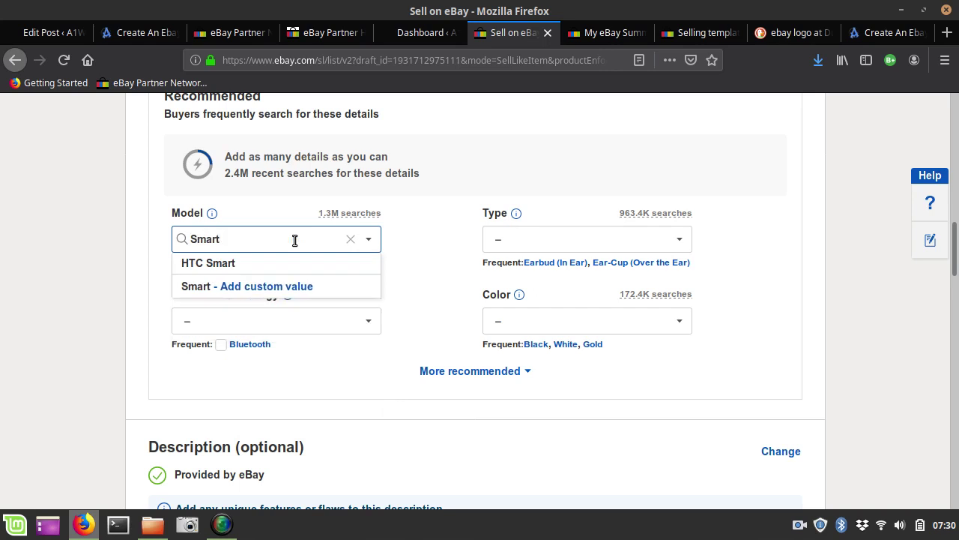
text( Phones)
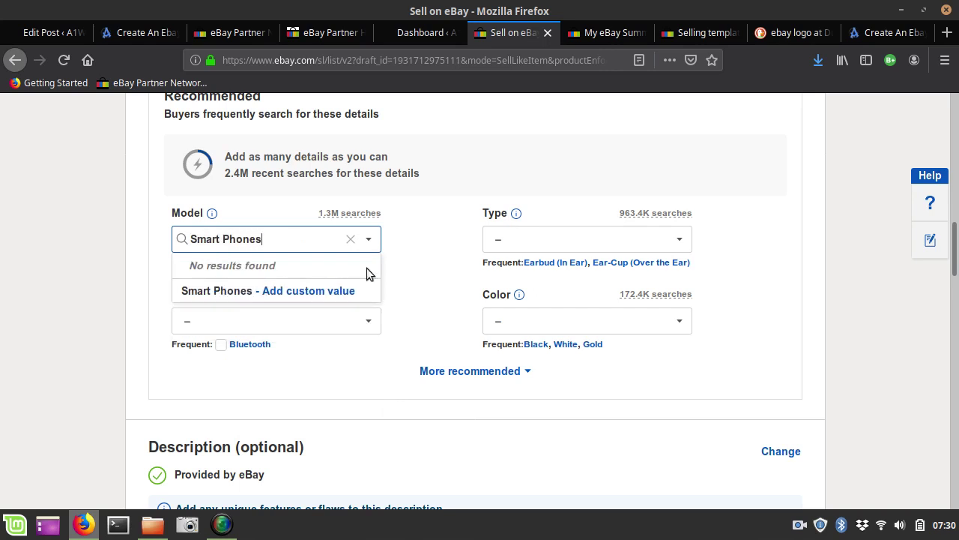
click(347, 297)
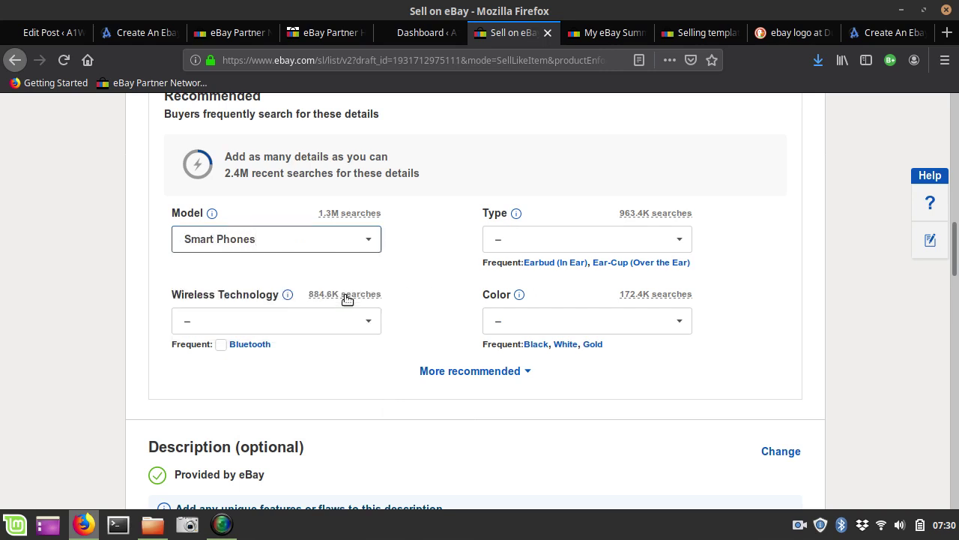
click(297, 247)
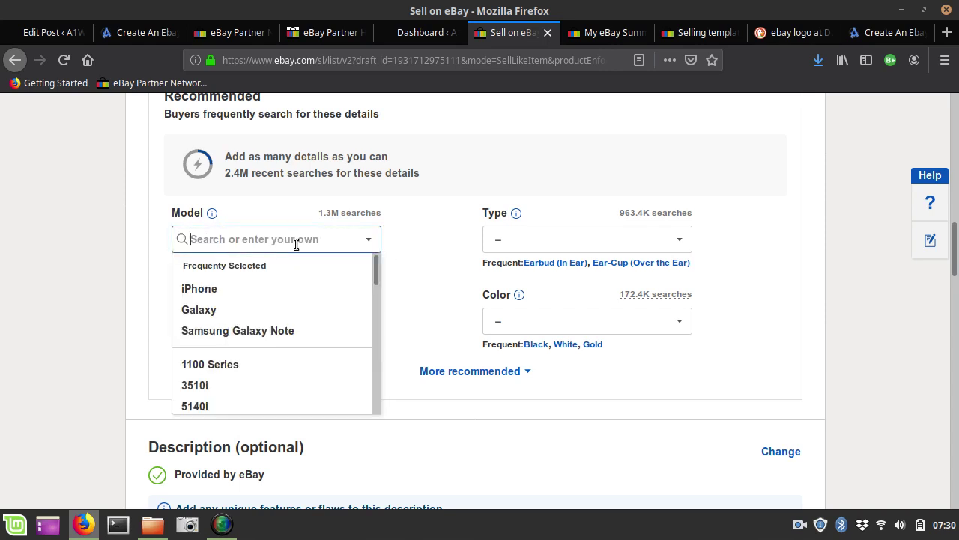
click(296, 244)
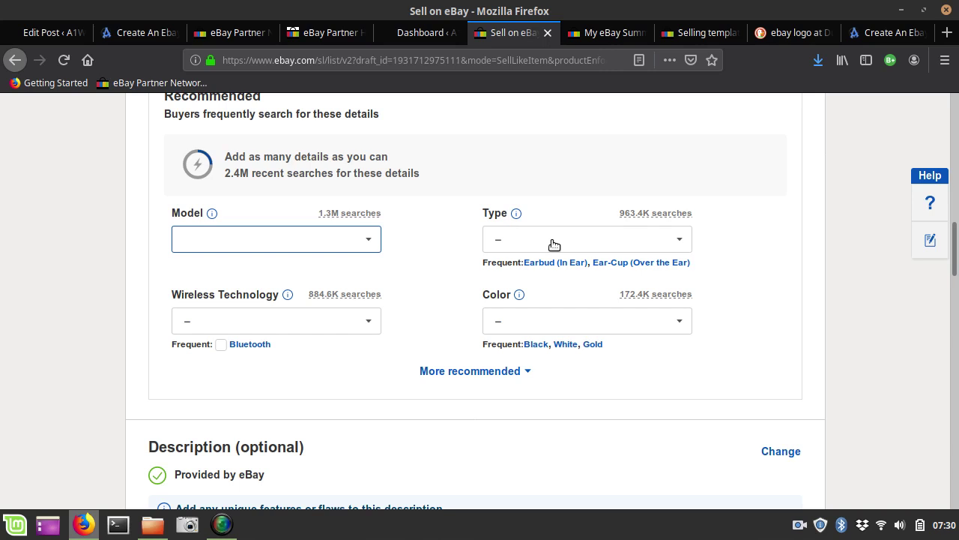
Set the Type to Ear-Cup (Over the Ear) and the Wireless Technology to Bluetooth.
click(611, 262)
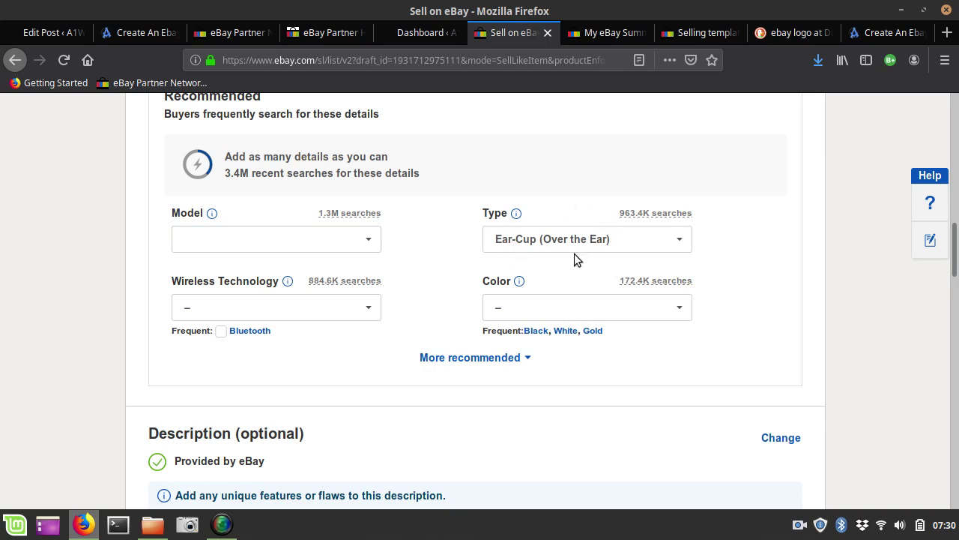
click(357, 313)
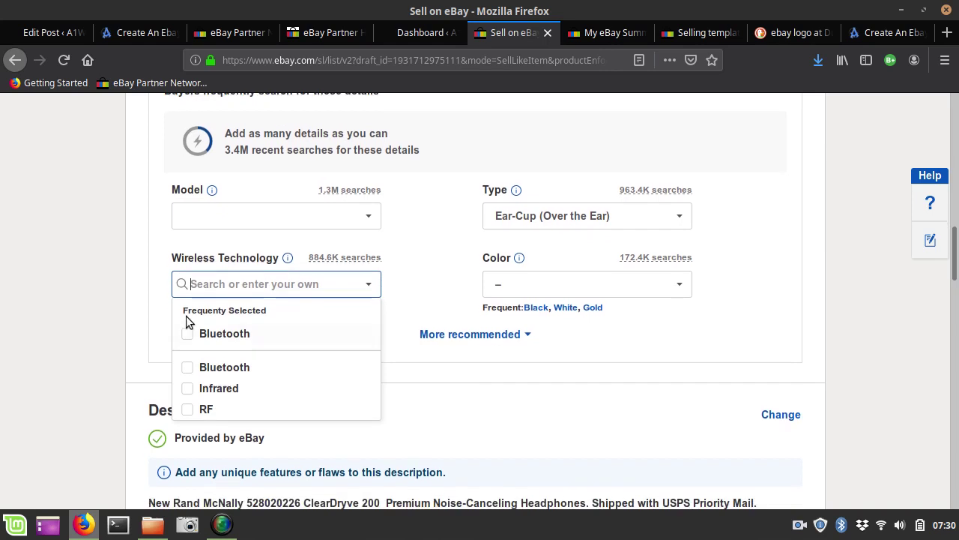
click(189, 333)
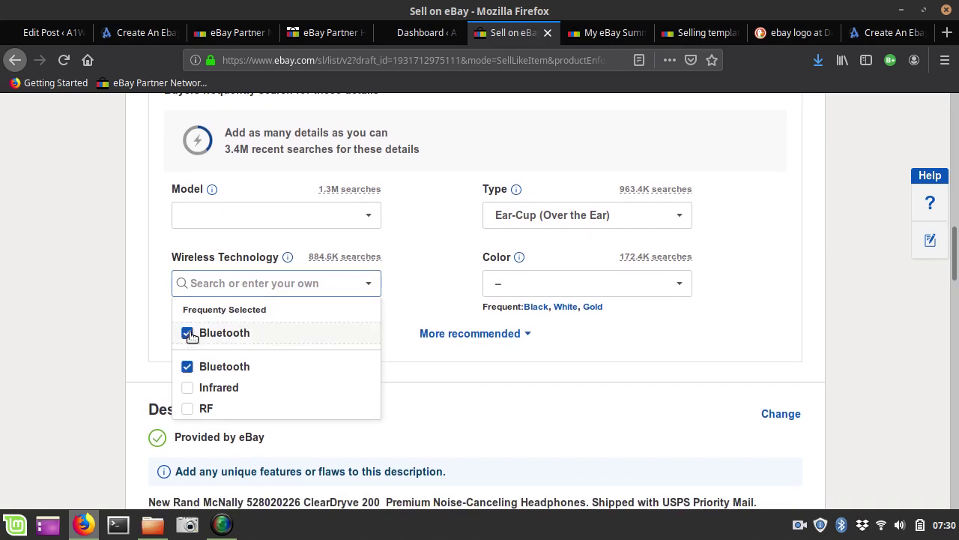
Set the Color to the custom value "Silver Black".
click(666, 285)
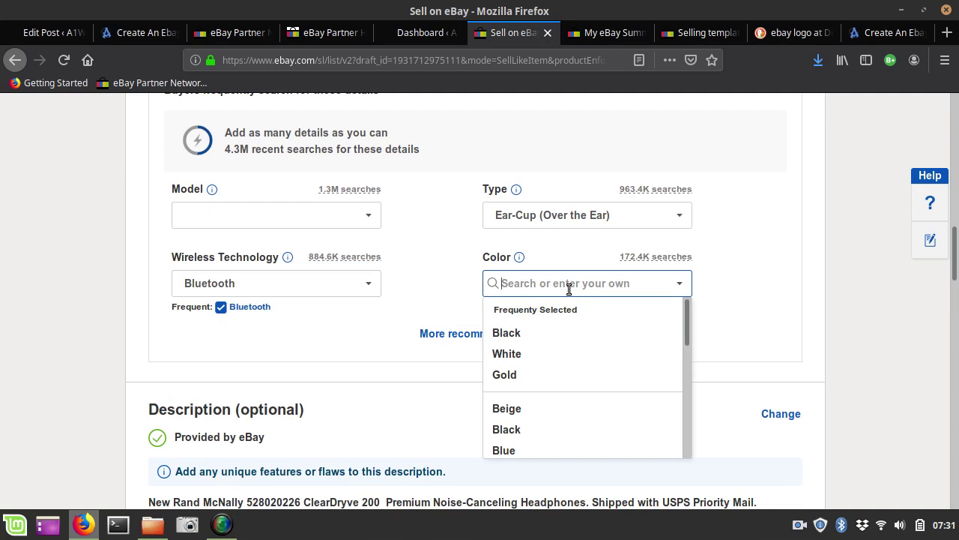
text(Silver )
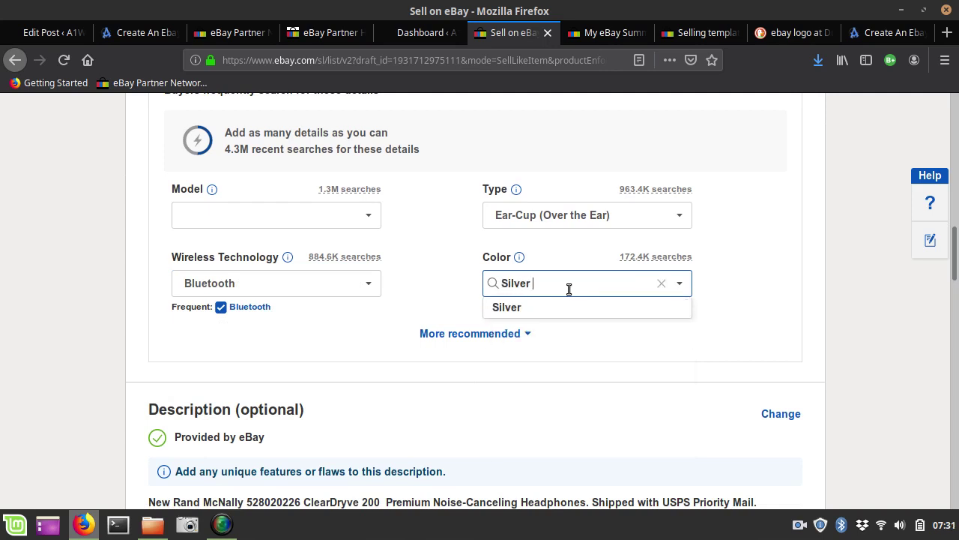
text(Black)
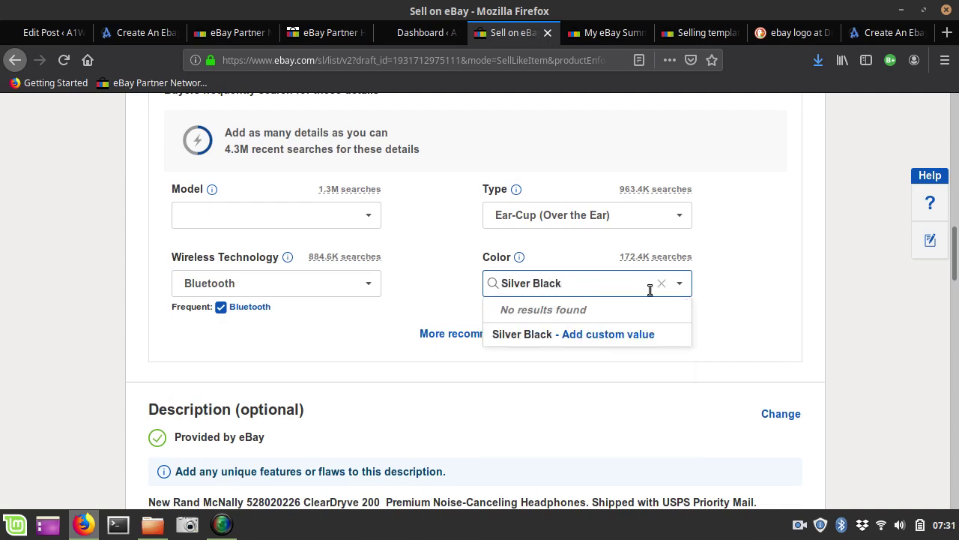
click(611, 336)
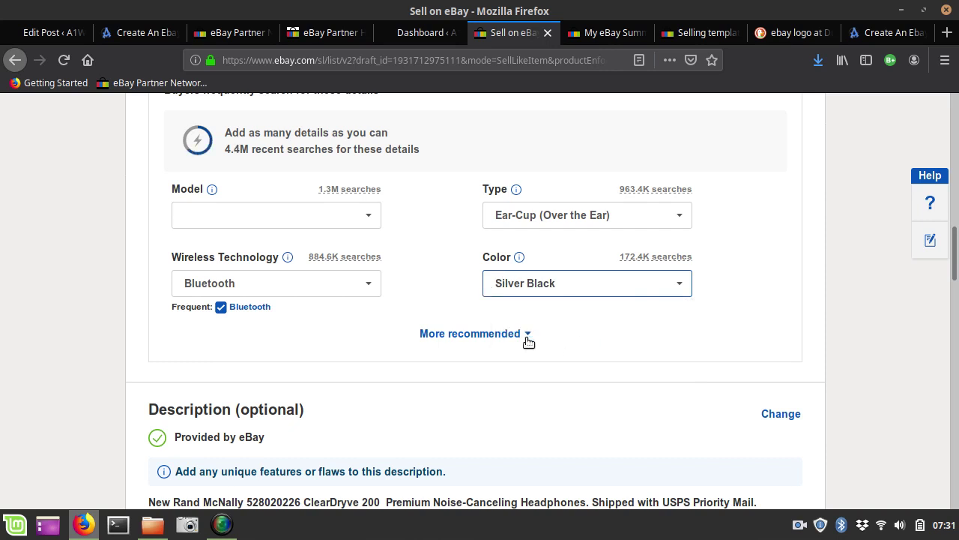
Show more recommended item details and set the Number of Earpieces to Double.
click(493, 334)
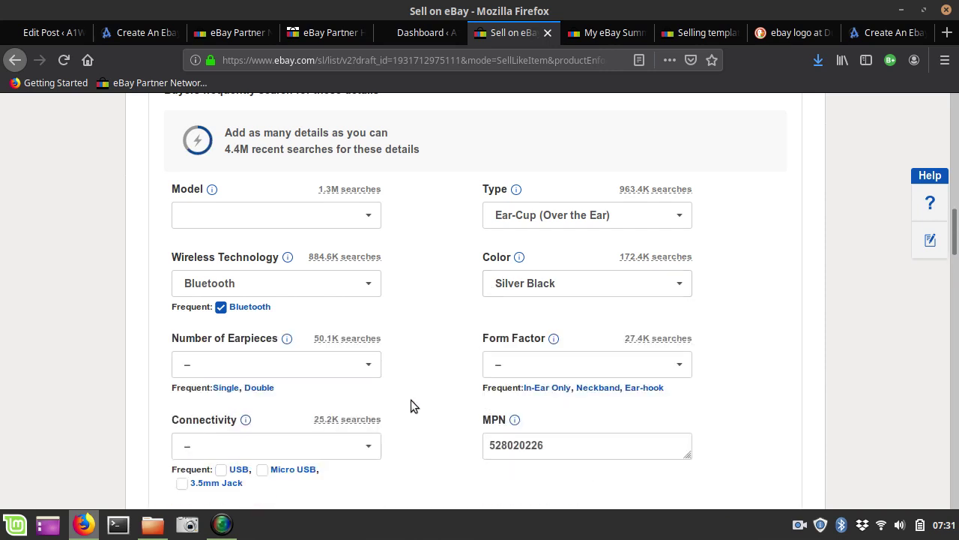
scroll(411, 405, down, 3)
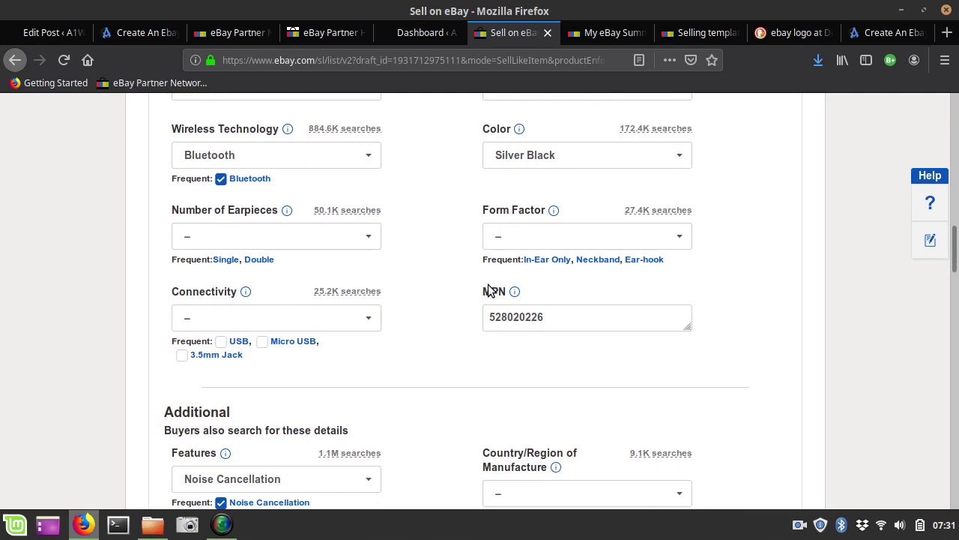
click(260, 260)
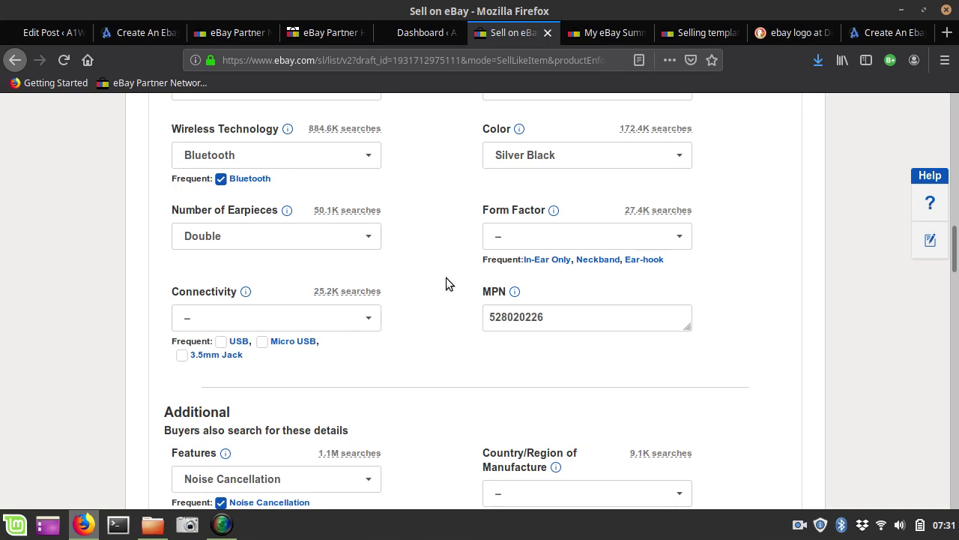
In the additional details, set the Country/Region of Manufacture to China and the Microphone Type to Built-In.
scroll(446, 279, down, 5)
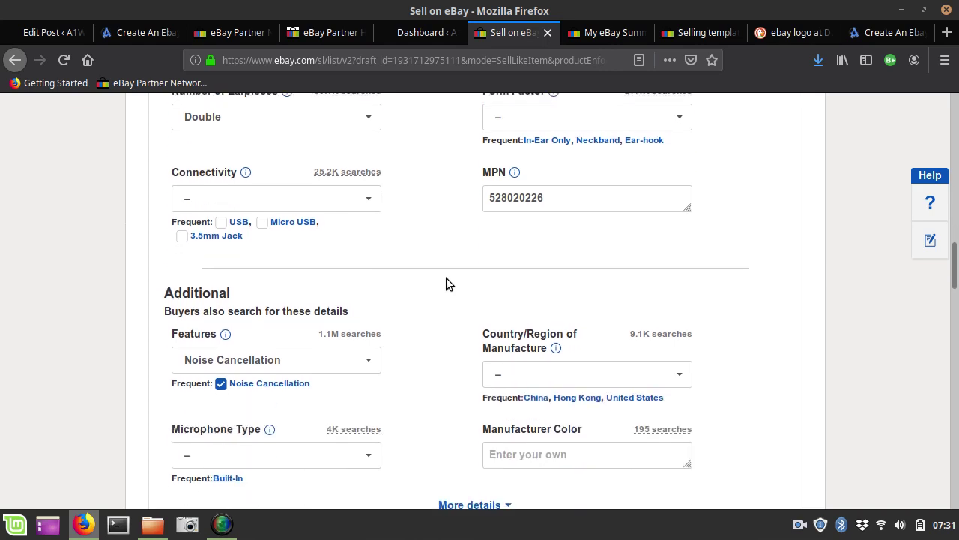
scroll(446, 281, up, 1)
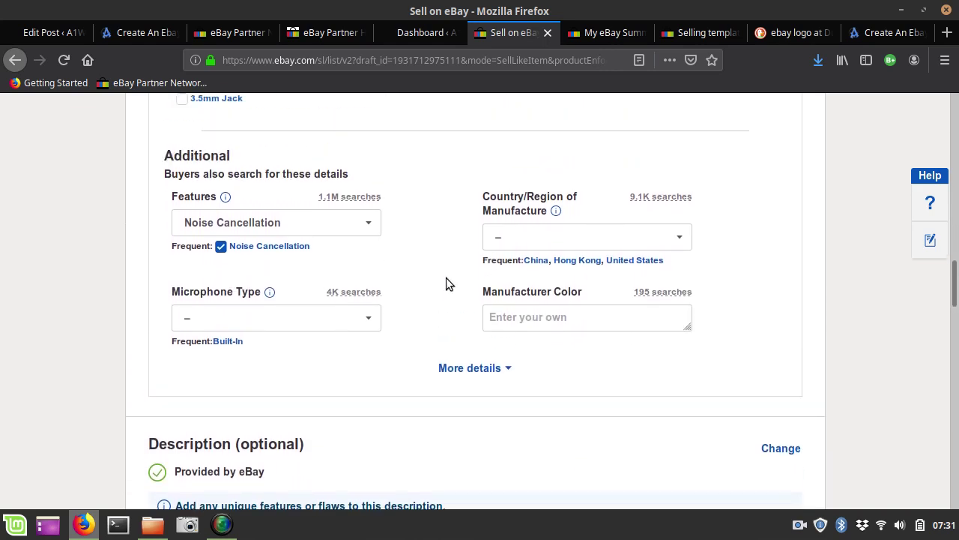
drag(171, 155, 233, 164)
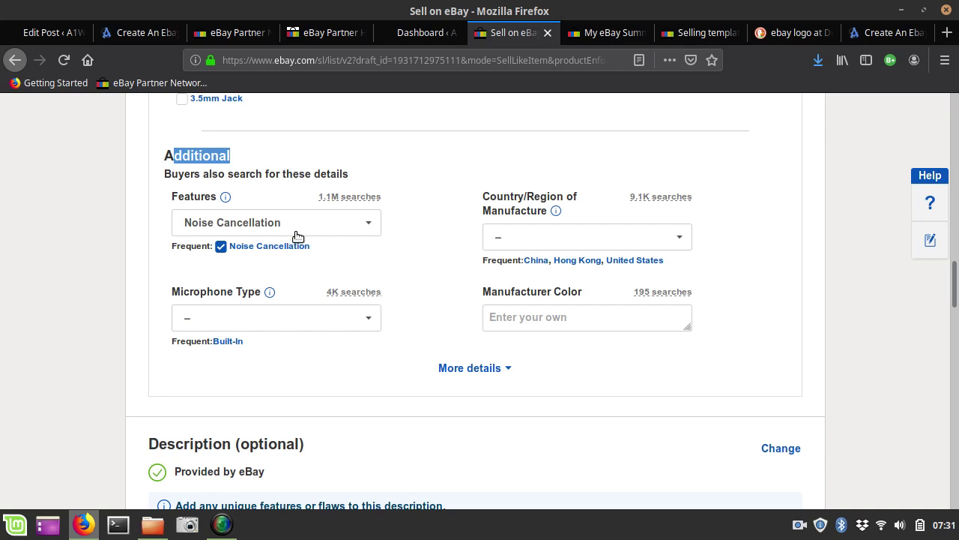
click(538, 261)
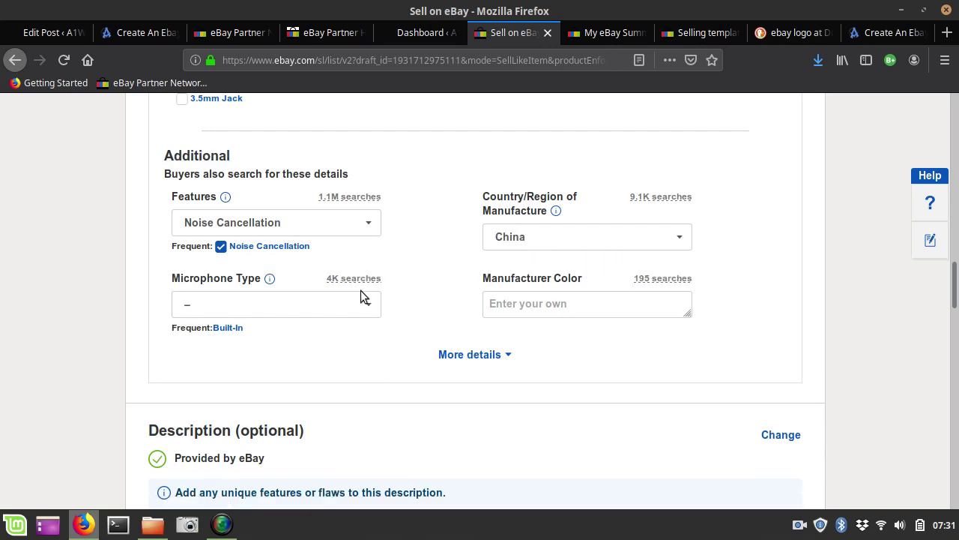
click(335, 307)
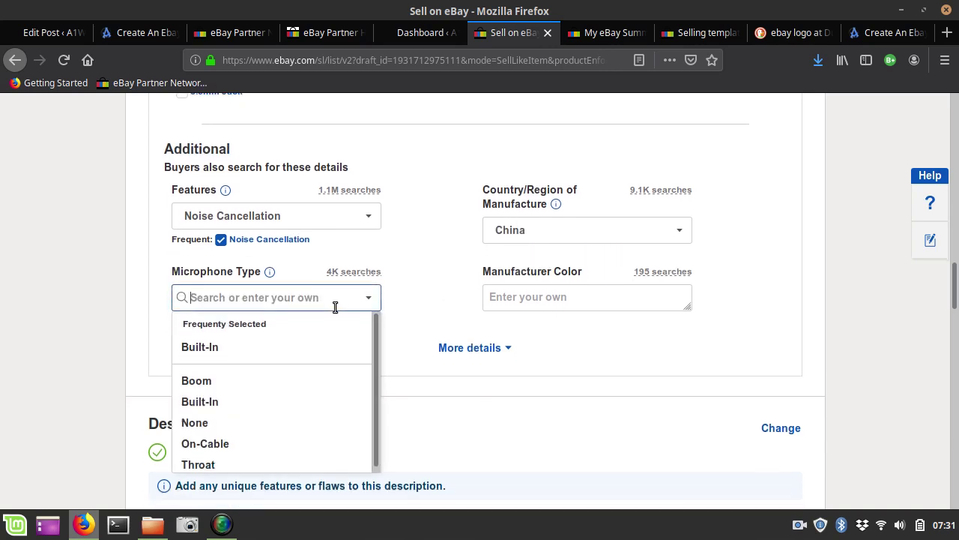
click(228, 336)
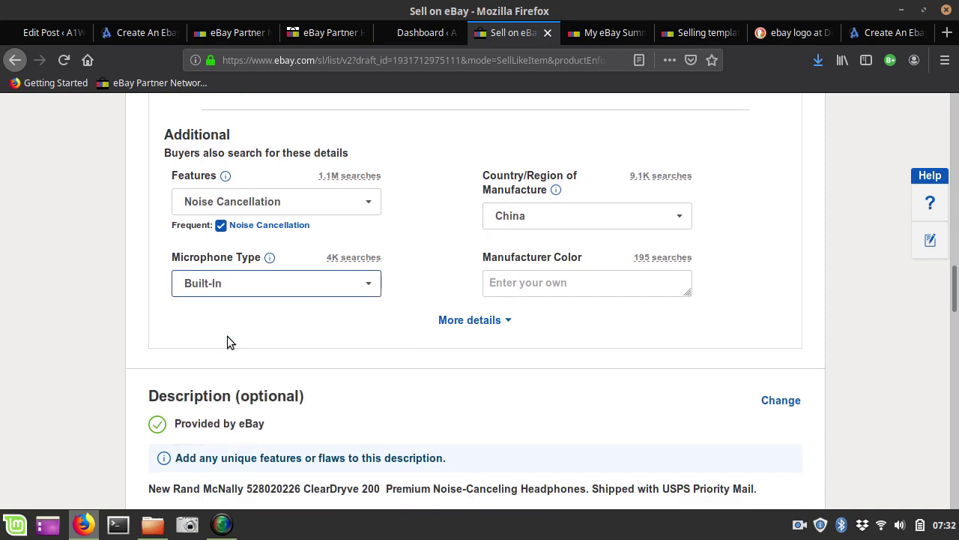
Enter "Silver Black" as the Manufacturer Color.
click(622, 285)
text(Si)
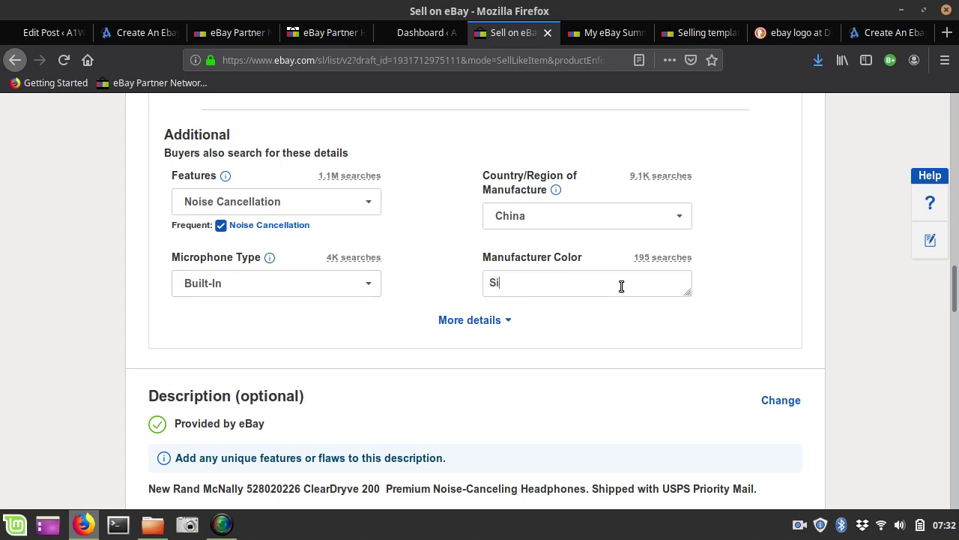
text(lver Black)
Expand the remaining item details and look them over, from Band and Cable Length down to the Model Number.
click(490, 323)
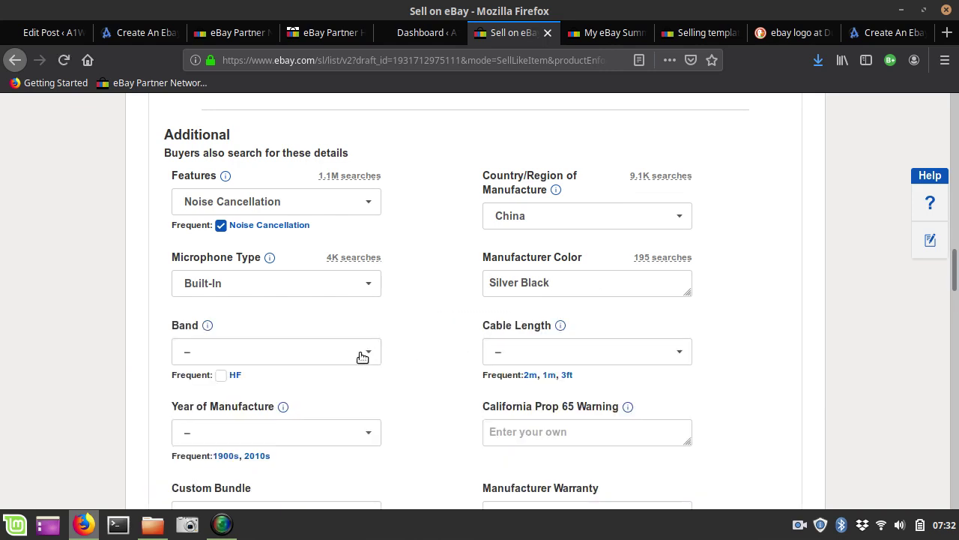
scroll(449, 389, down, 5)
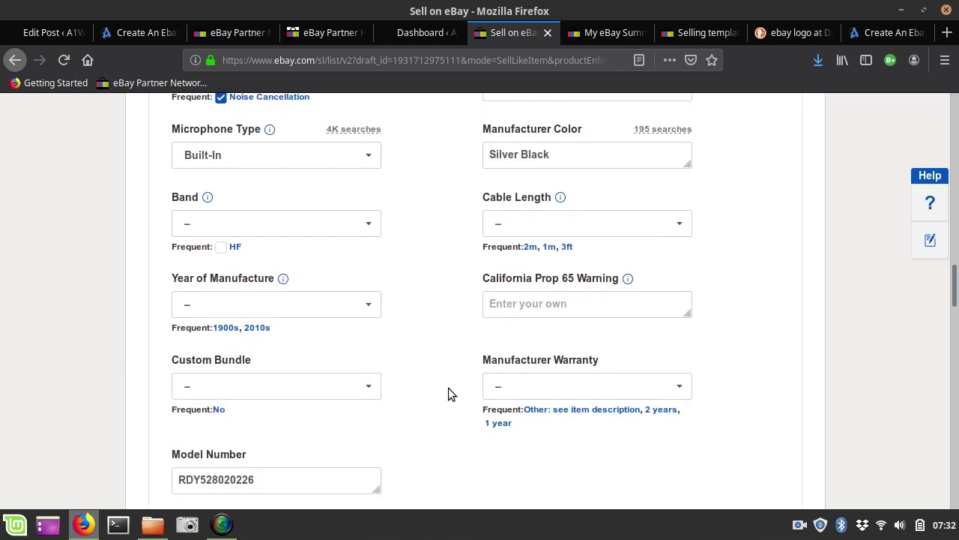
scroll(450, 394, down, 2)
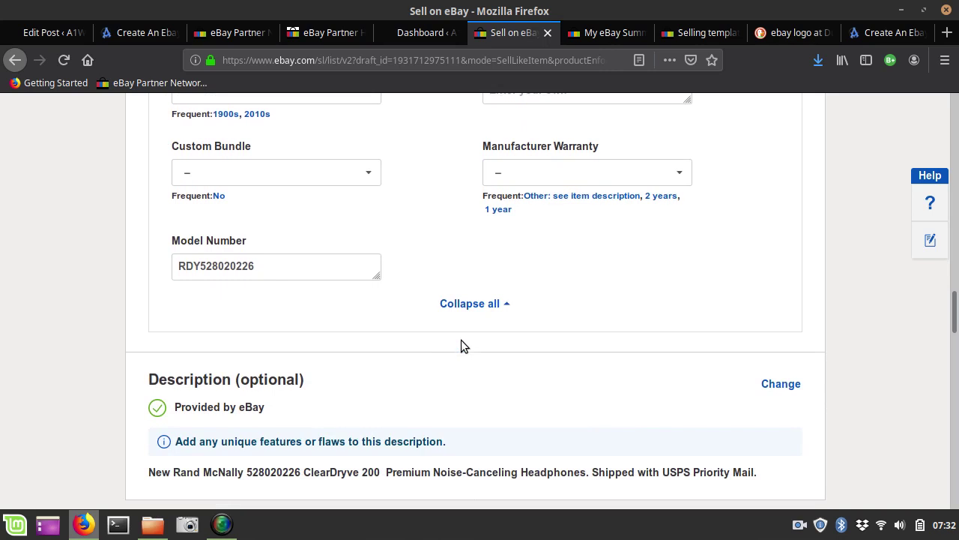
scroll(422, 234, up, 3)
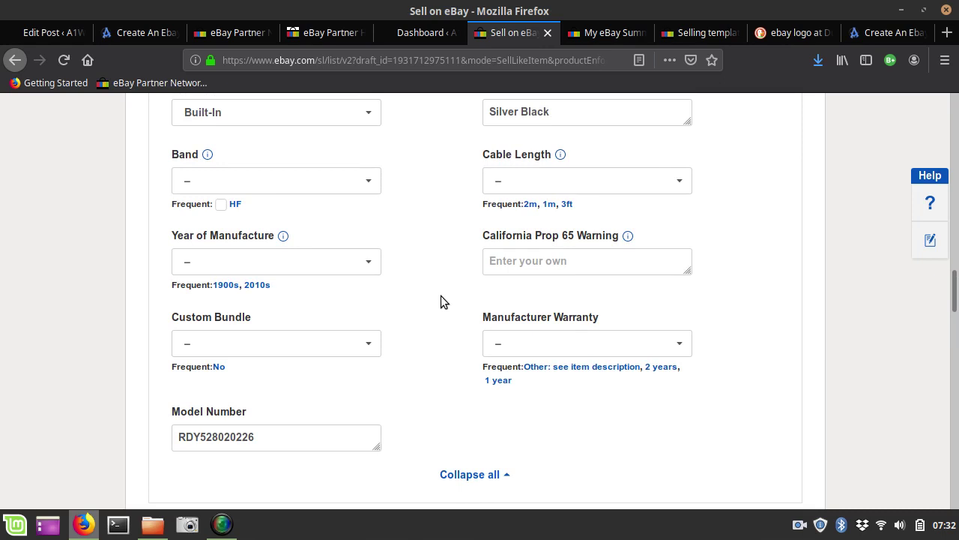
scroll(441, 297, down, 4)
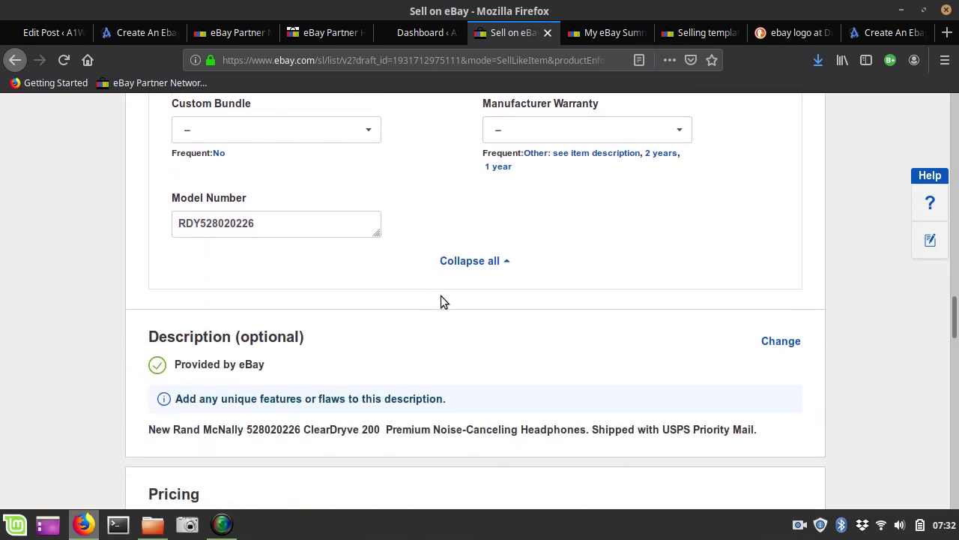
scroll(441, 296, down, 2)
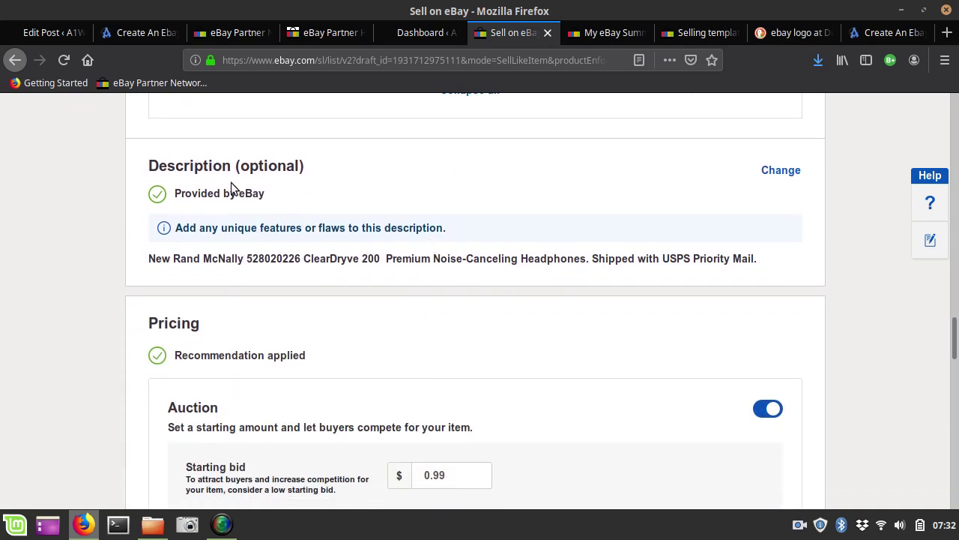
Open the description for editing and add a new line reading "This is an awesome bluetooth headset. Guranteed to work or you money back!".
drag(158, 164, 303, 173)
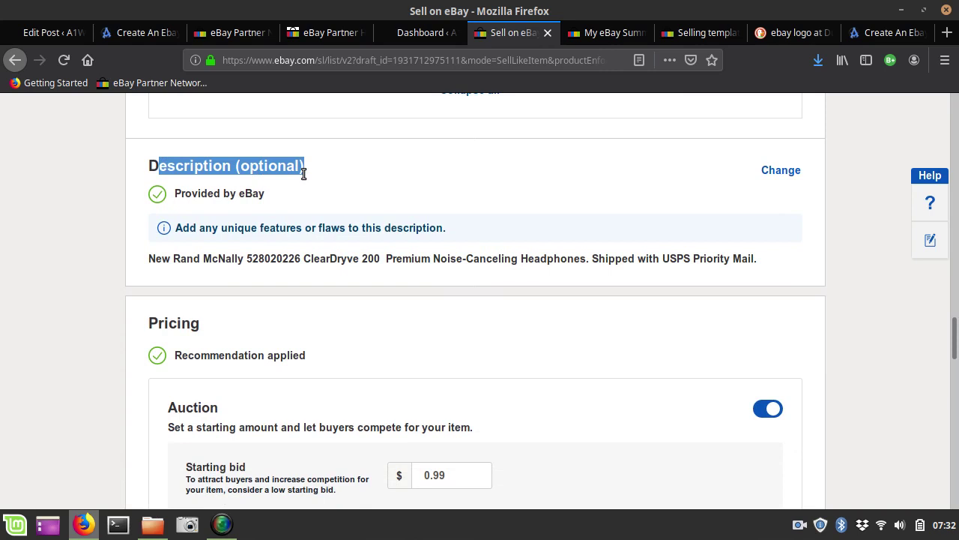
click(776, 172)
click(497, 302)
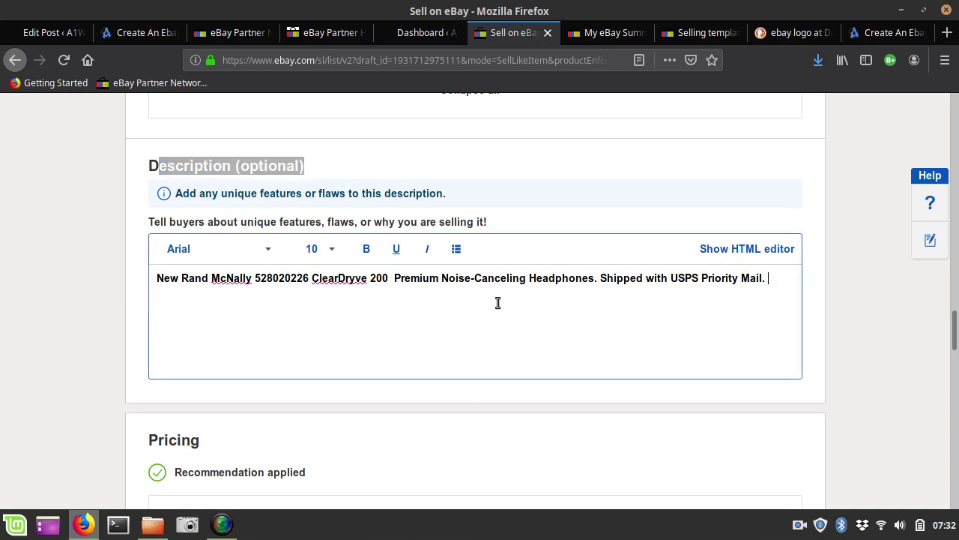
key(Return)
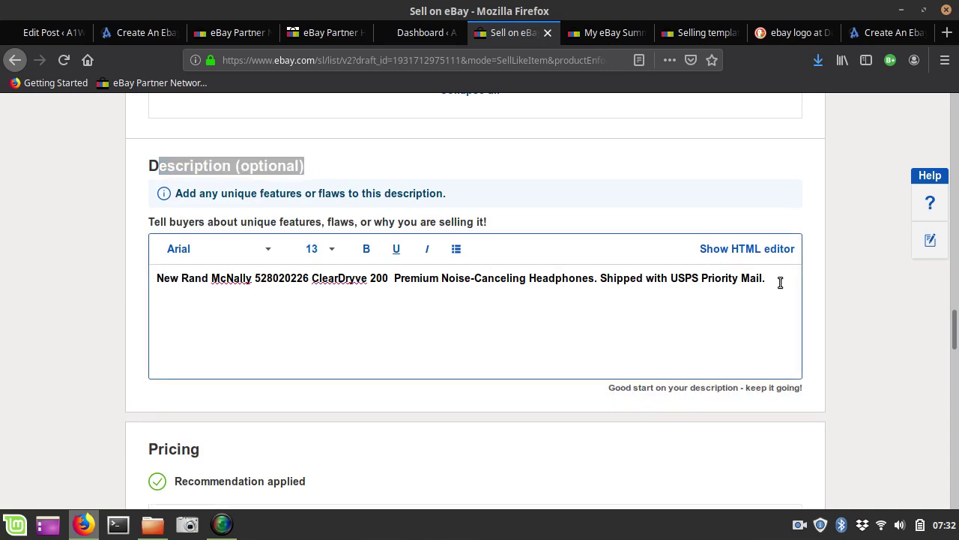
text(This is an awesome bluetoo)
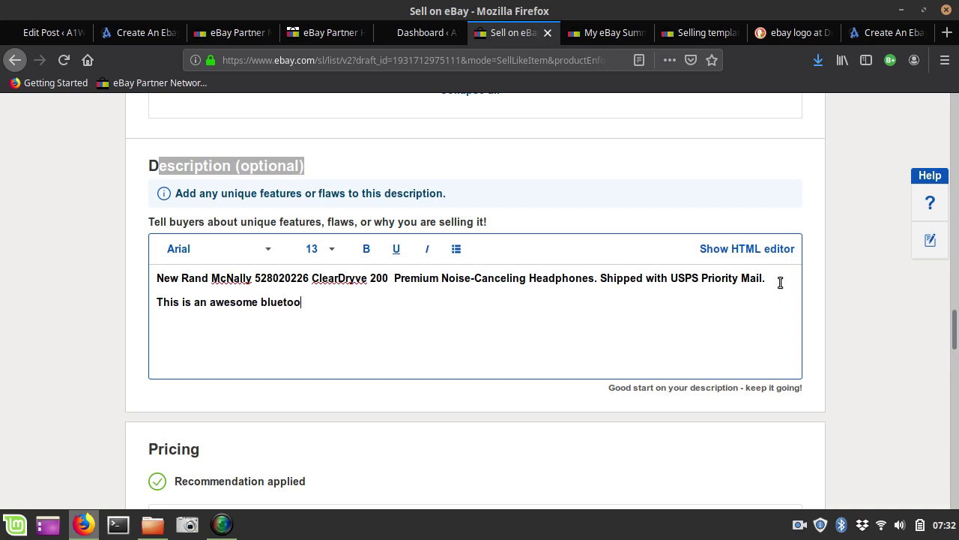
text(th headset. G)
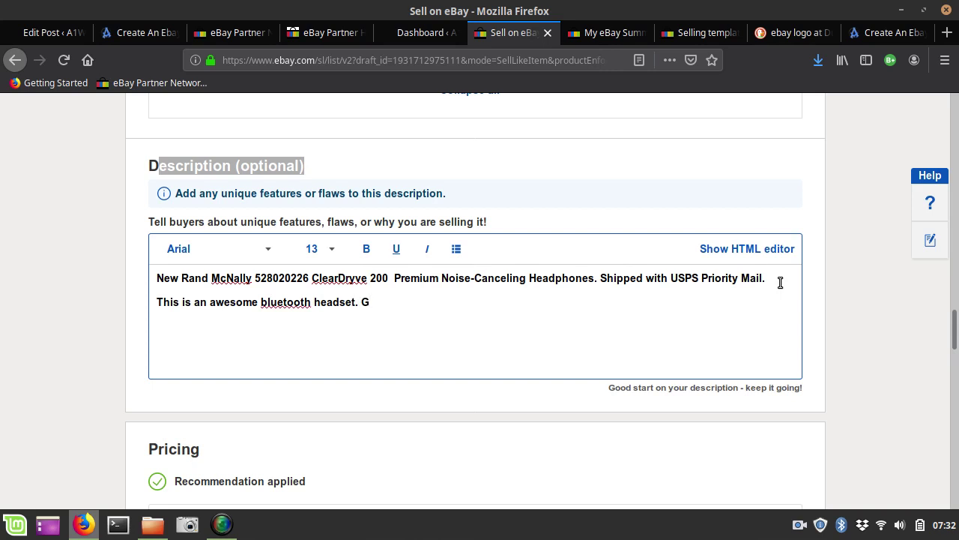
text(uranteed to work)
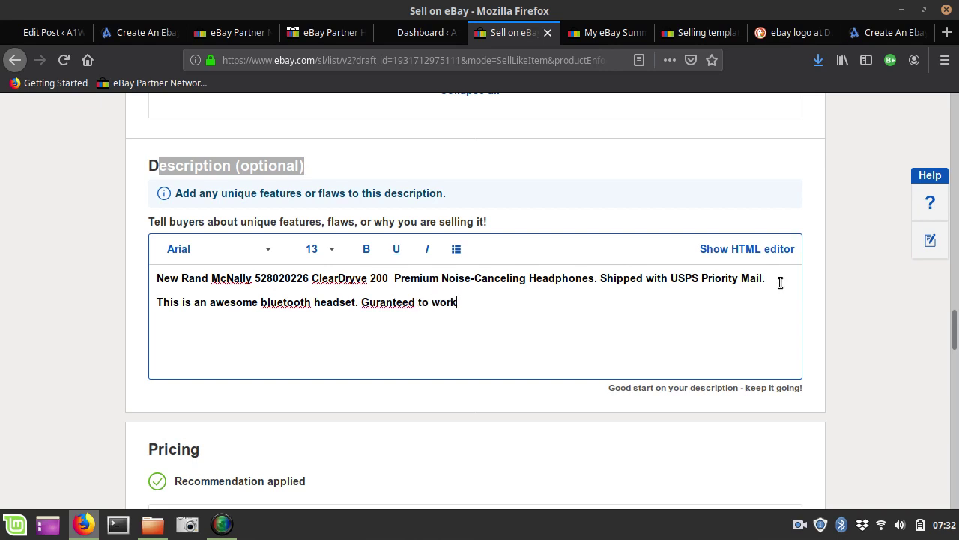
text( or you money back)
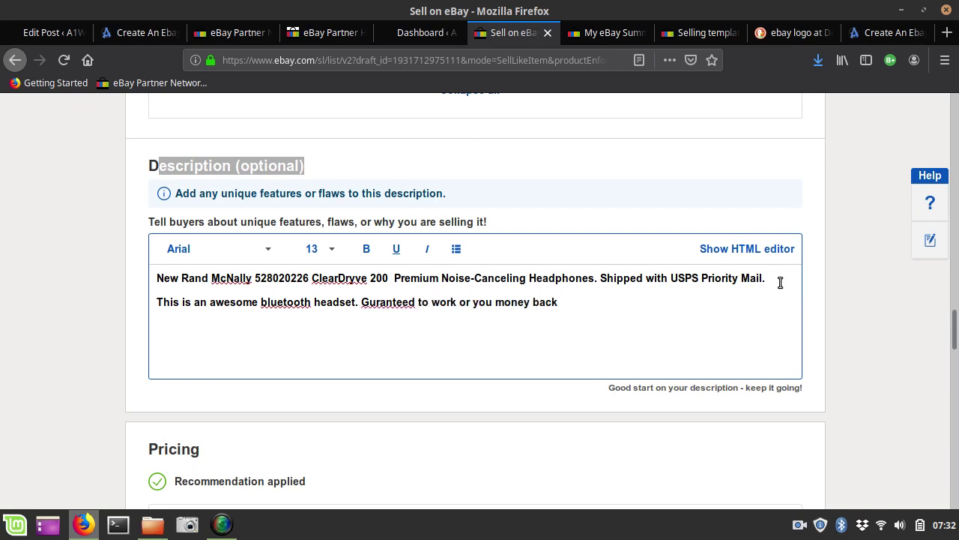
text(!)
Add the closing line "Same day shipping!" to the description and correct the misspelled word to "Guaranteed".
text(Same day sh)
text(ipping)
text(!)
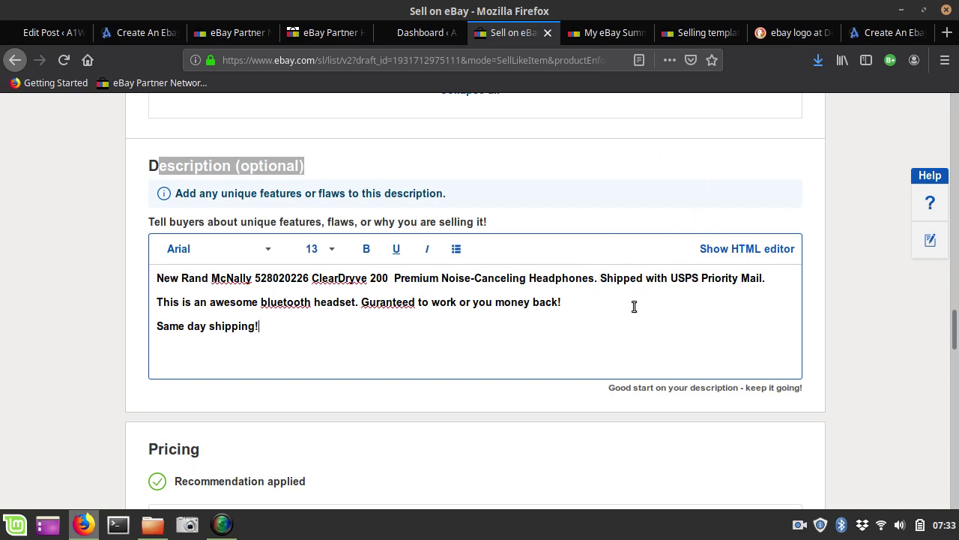
right_click(401, 303)
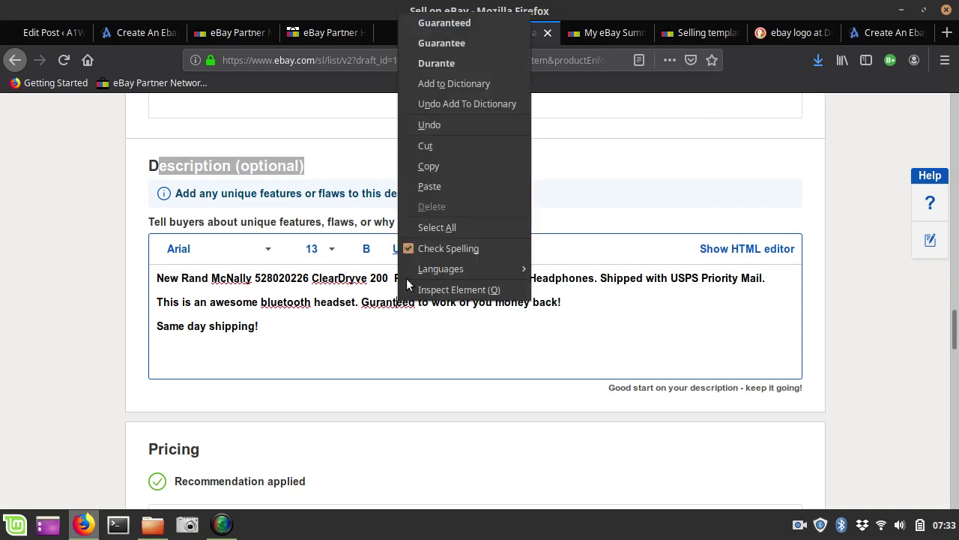
click(477, 21)
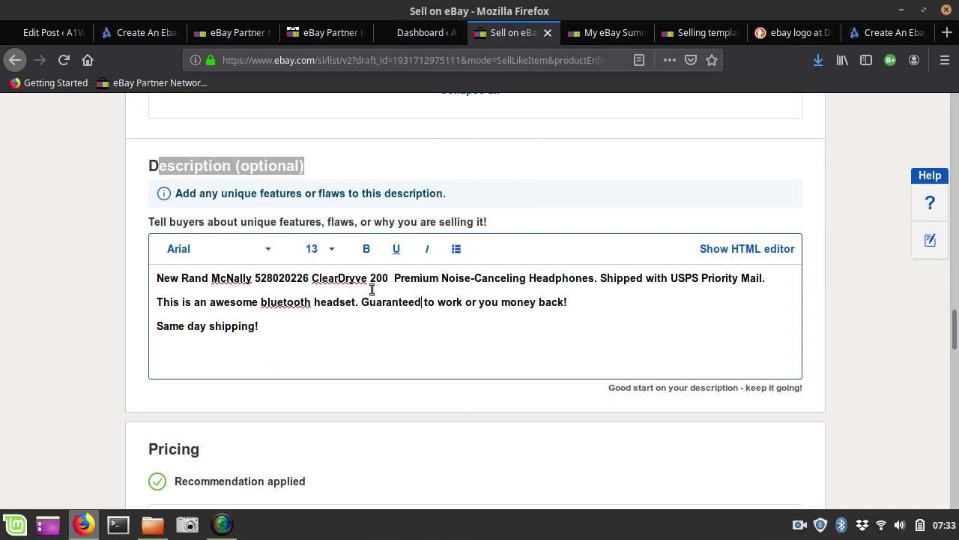
Examine the description's HTML code, and return to the standard editor to review the formatted text.
click(749, 251)
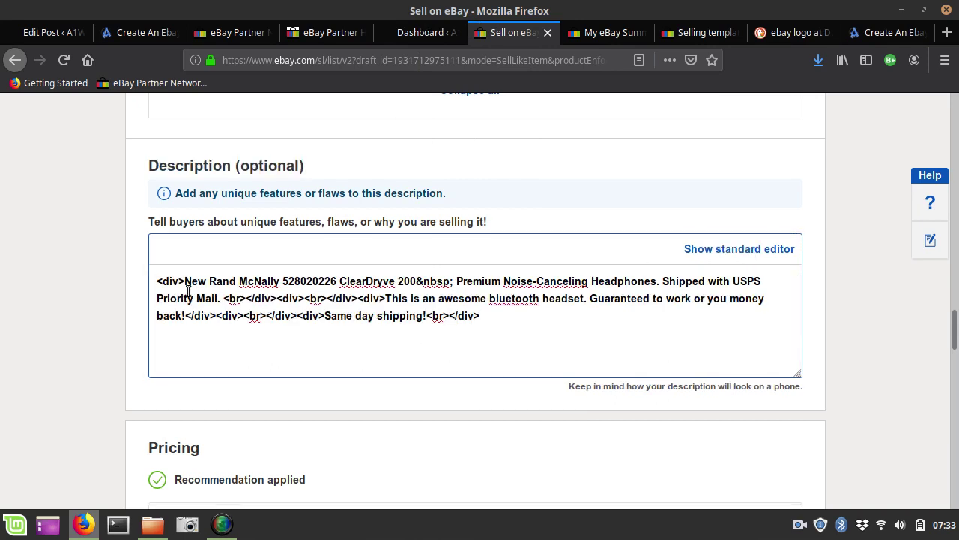
double_click(167, 282)
drag(433, 316, 464, 316)
drag(480, 315, 155, 269)
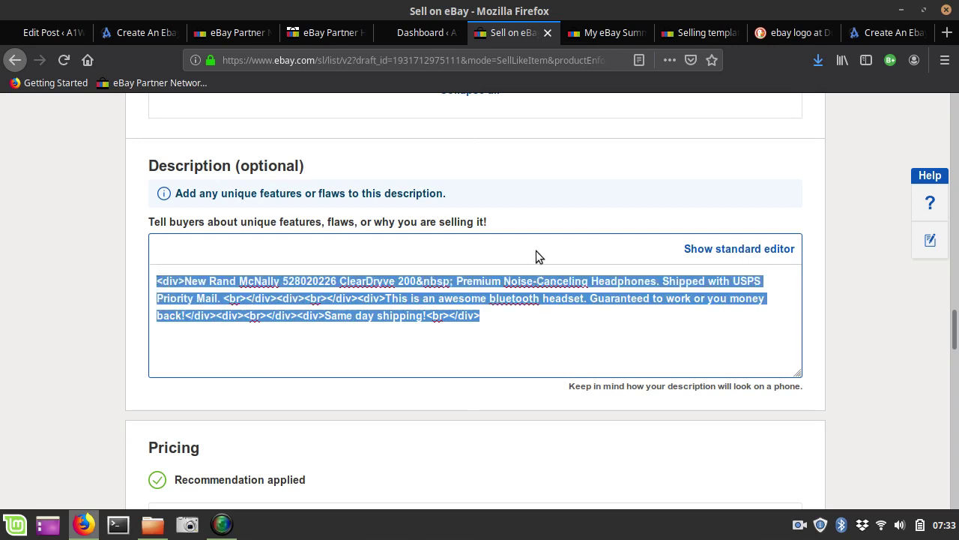
click(732, 250)
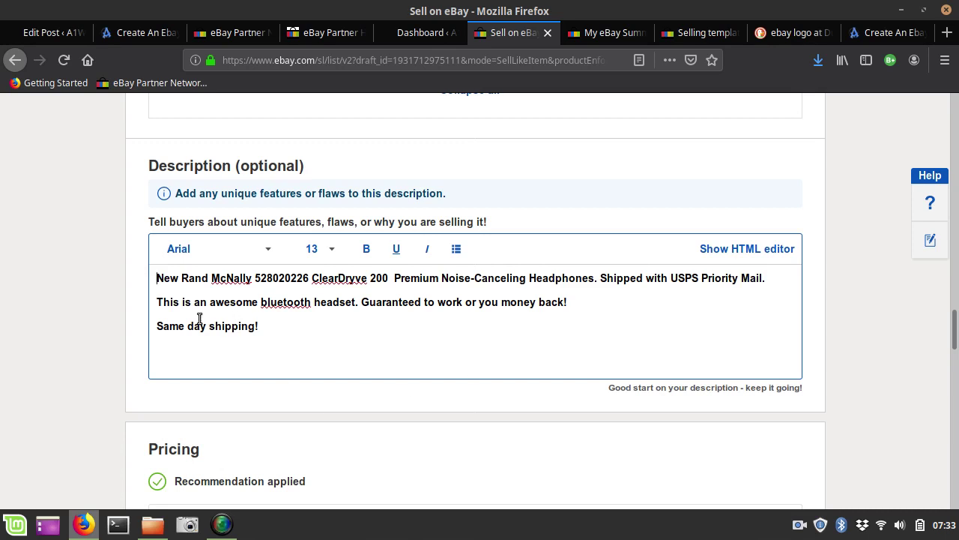
drag(157, 326, 263, 327)
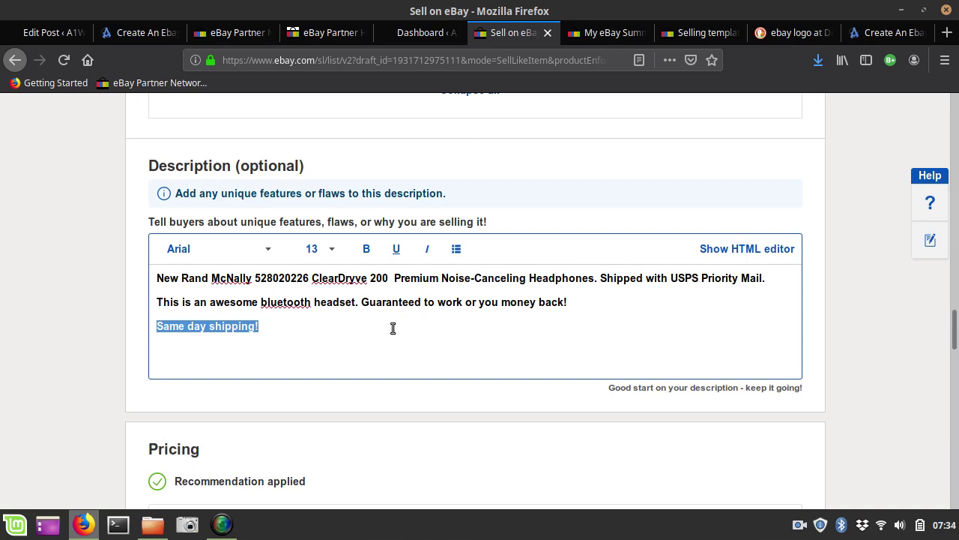
scroll(392, 328, down, 4)
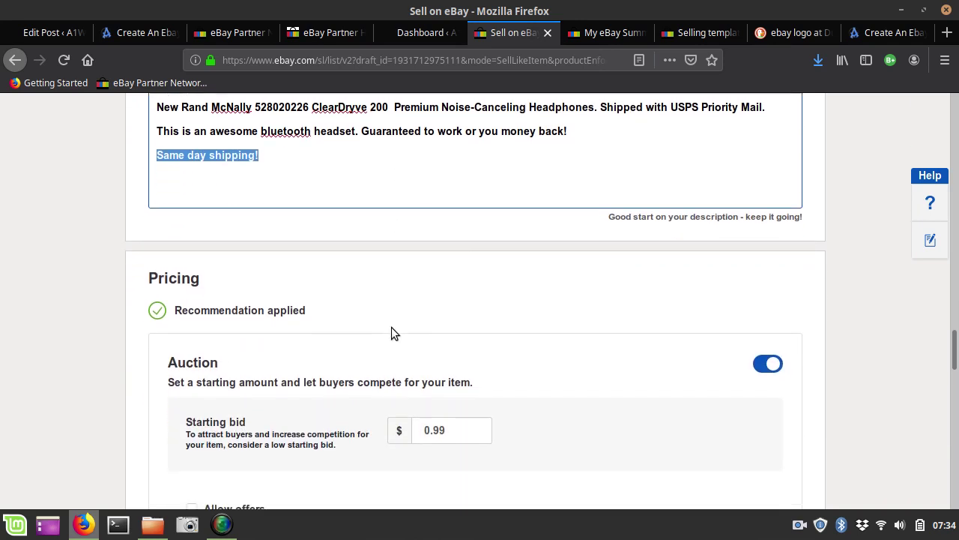
Set the auction's starting bid to $50 in the Pricing section.
scroll(392, 327, down, 4)
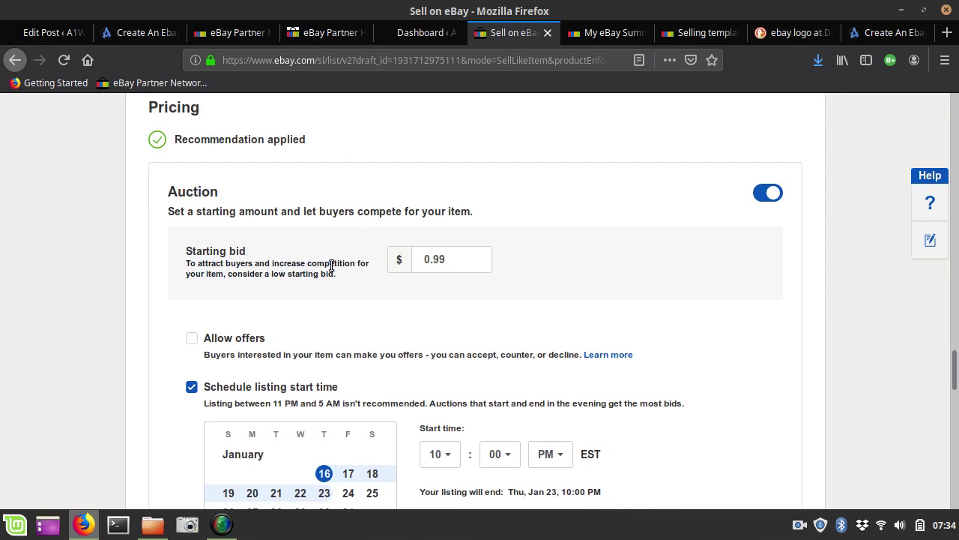
scroll(330, 266, down, 1)
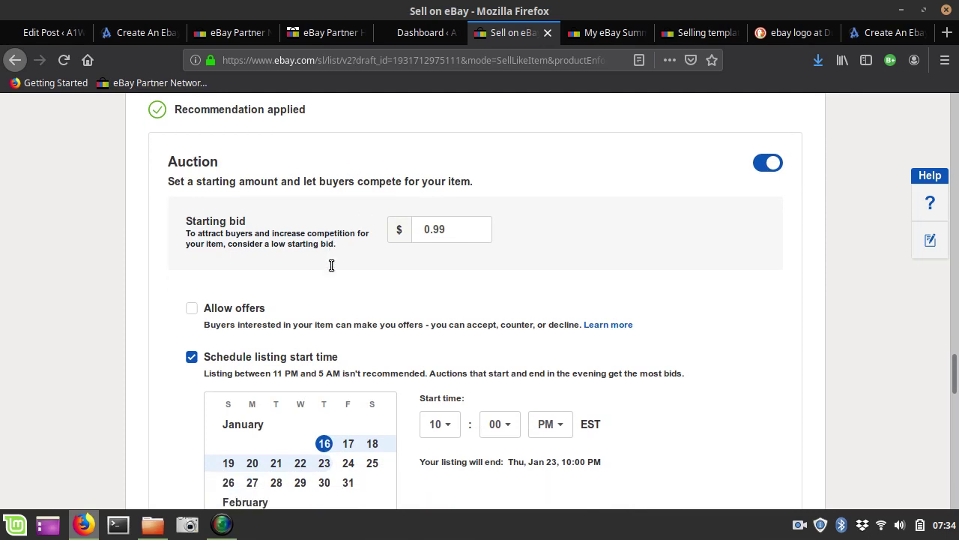
click(465, 219)
drag(465, 219, 363, 202)
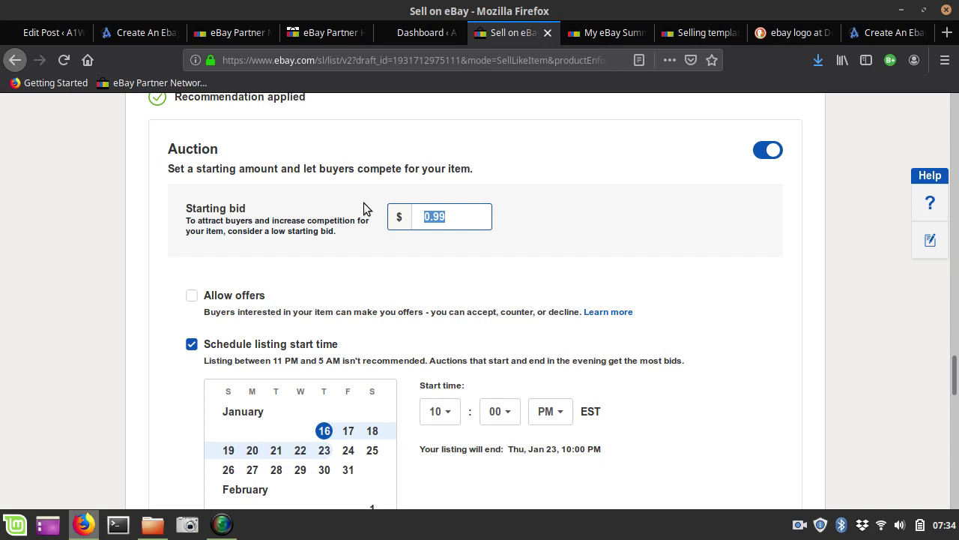
text(50)
Allow offers on the auction and set the minimum offer amount to $100.
click(192, 299)
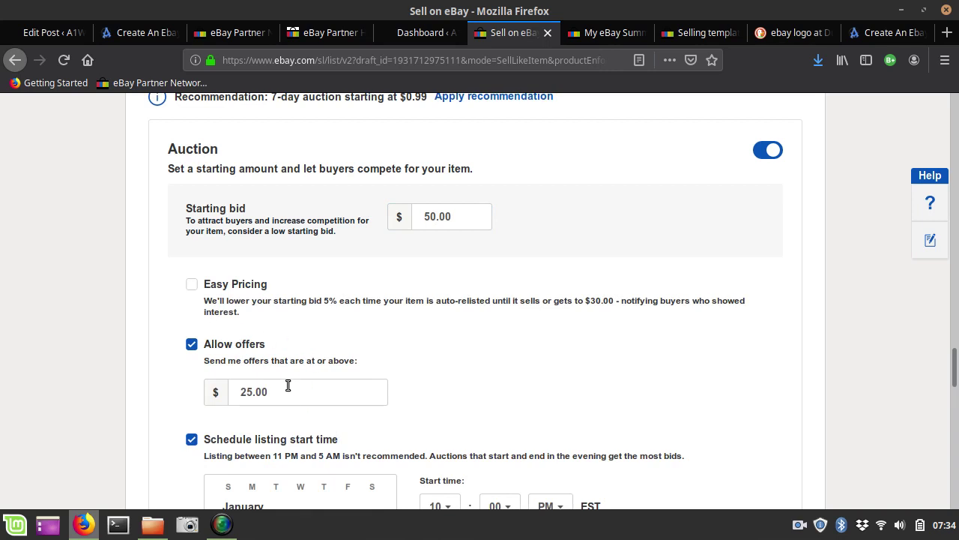
drag(287, 388, 208, 389)
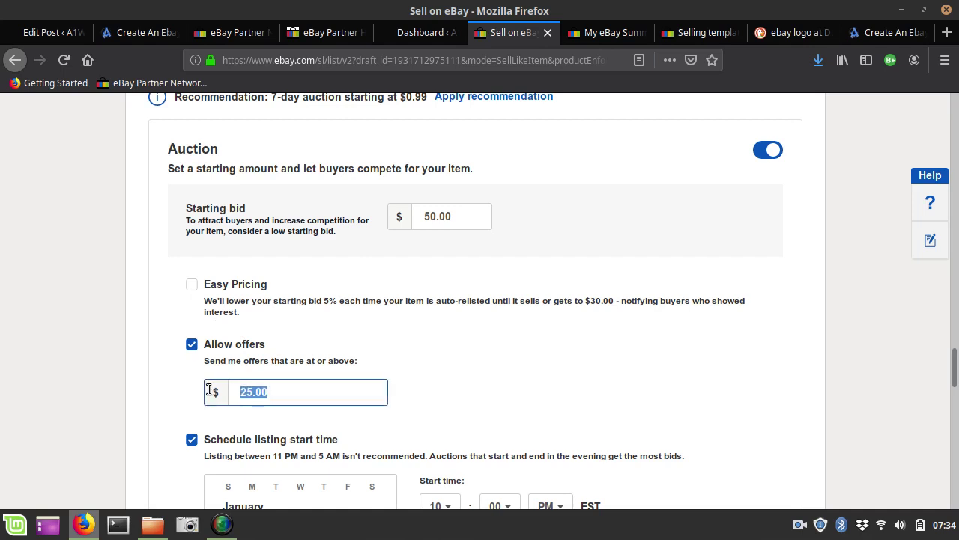
text(100)
drag(308, 400, 169, 386)
Enable Easy Pricing for the auction and change the starting bid to $0.99.
drag(458, 218, 395, 217)
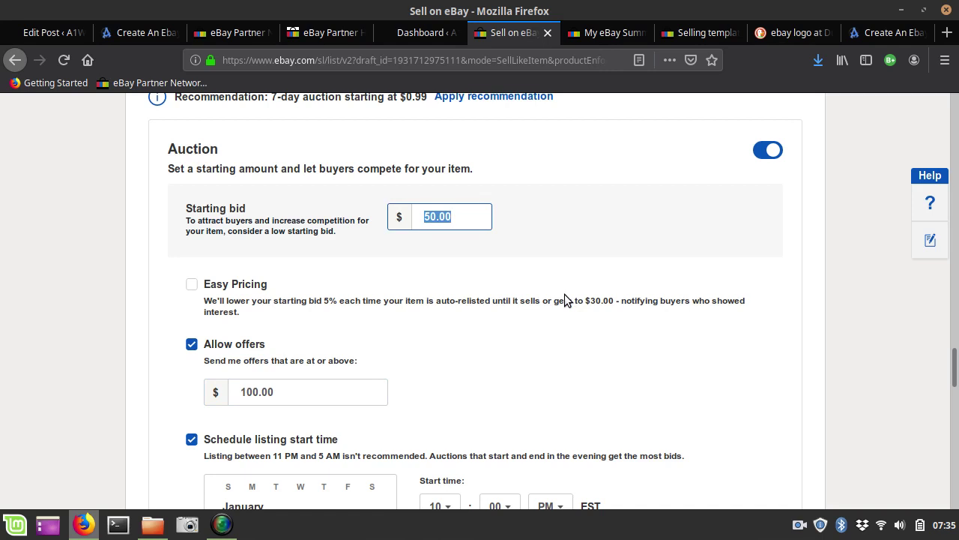
click(192, 285)
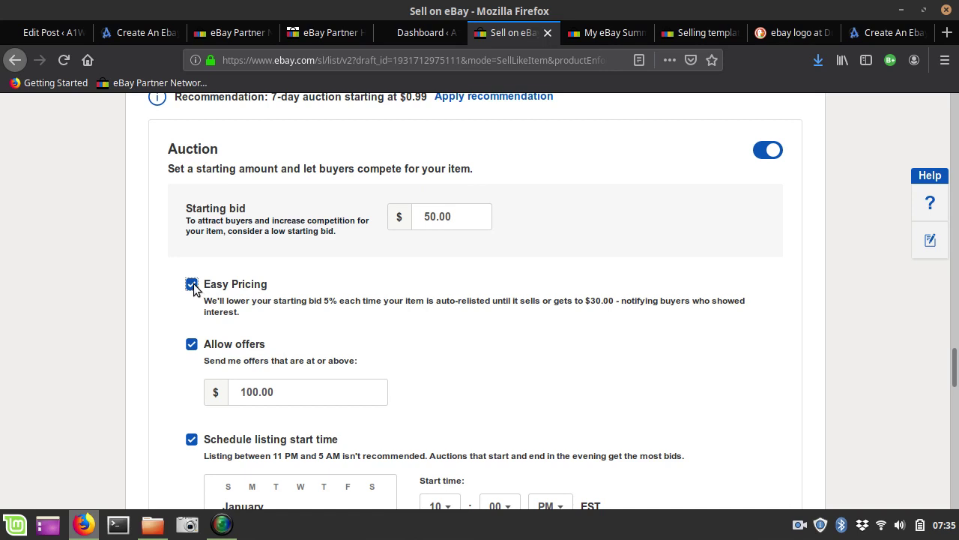
drag(467, 214, 330, 199)
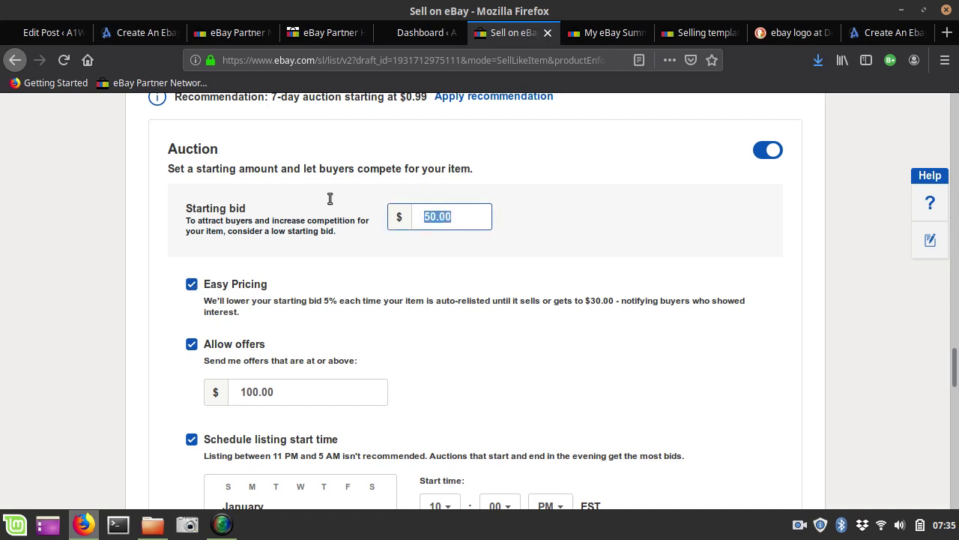
text(.99)
scroll(366, 293, down, 3)
scroll(367, 293, up, 4)
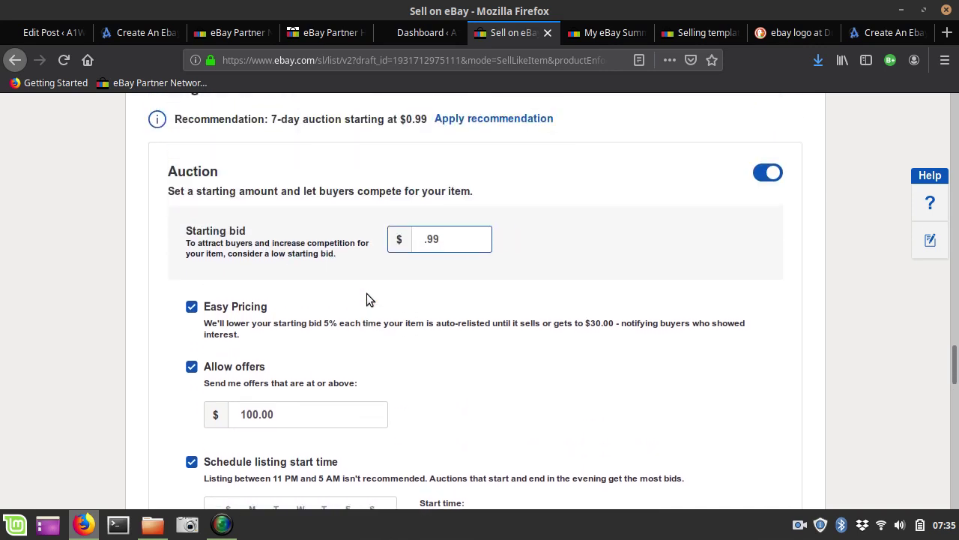
Enable the auction reserve price and set it to $150.
scroll(366, 298, down, 5)
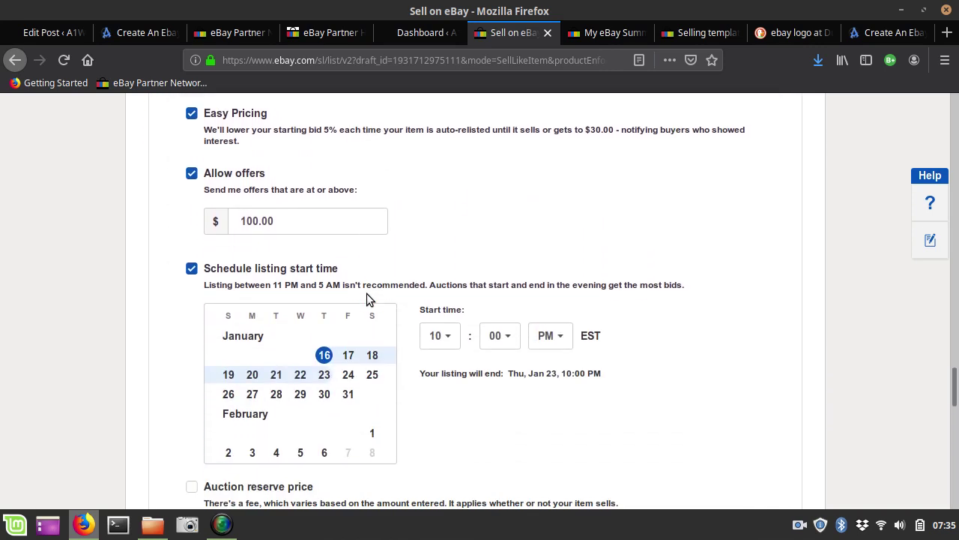
scroll(367, 298, down, 5)
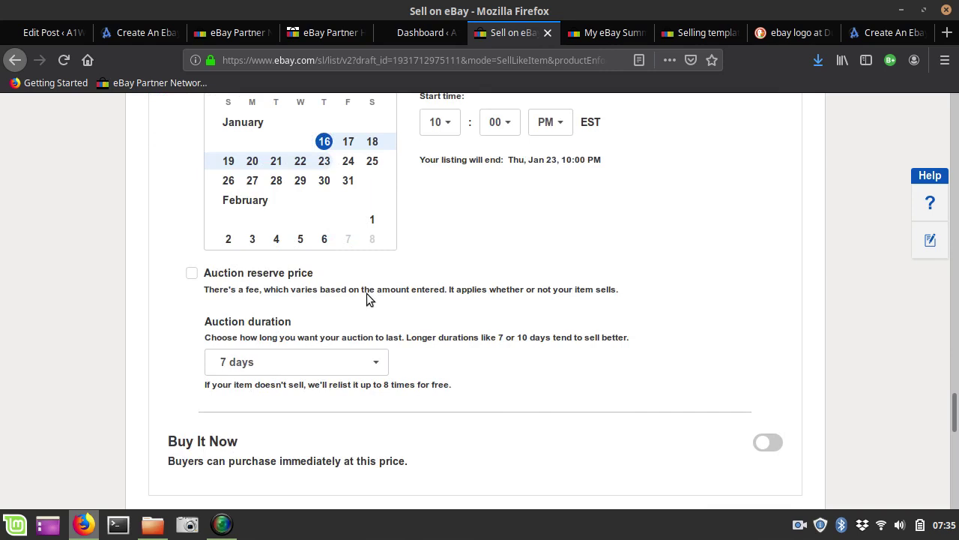
click(192, 274)
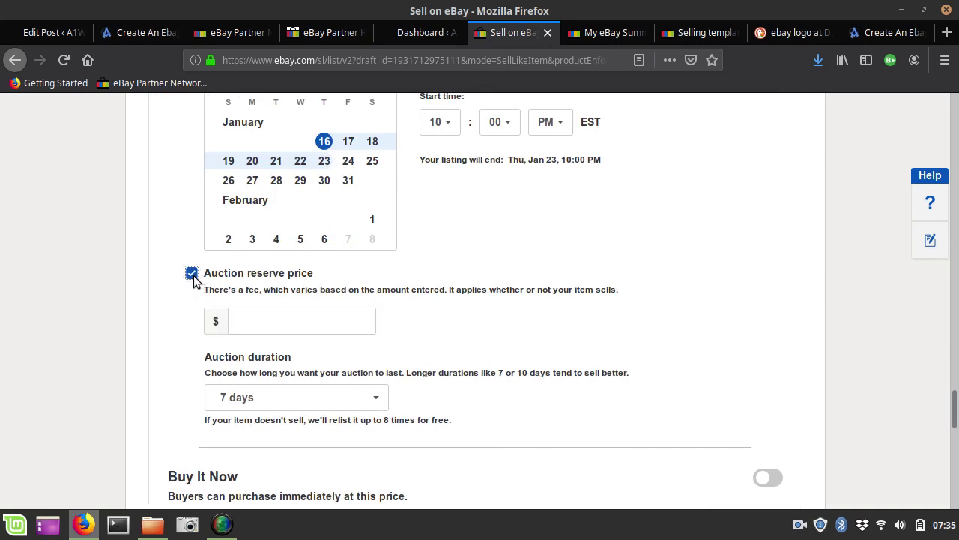
click(267, 322)
text(150)
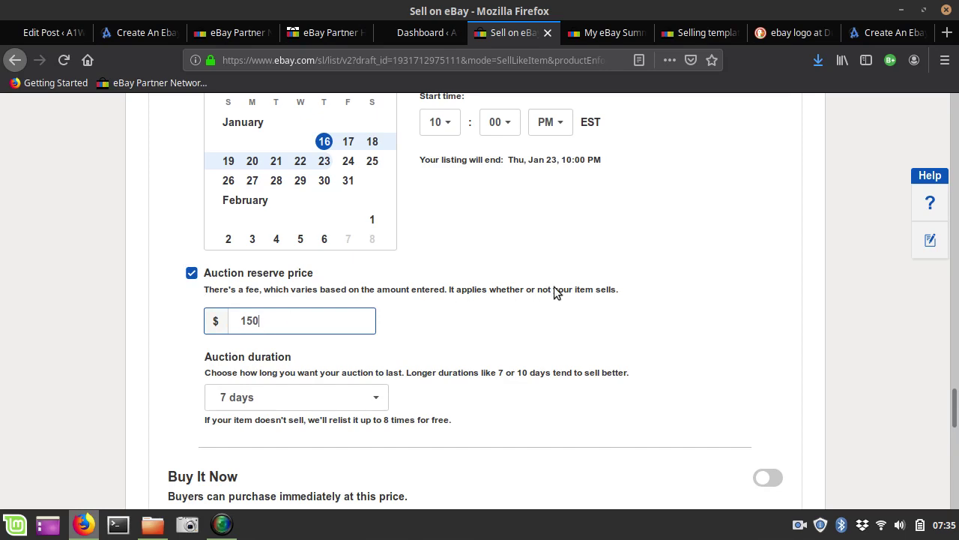
Compare the auction's starting bid with the reserve price and check the fee charged for the reserve.
scroll(554, 292, up, 1)
scroll(554, 291, up, 5)
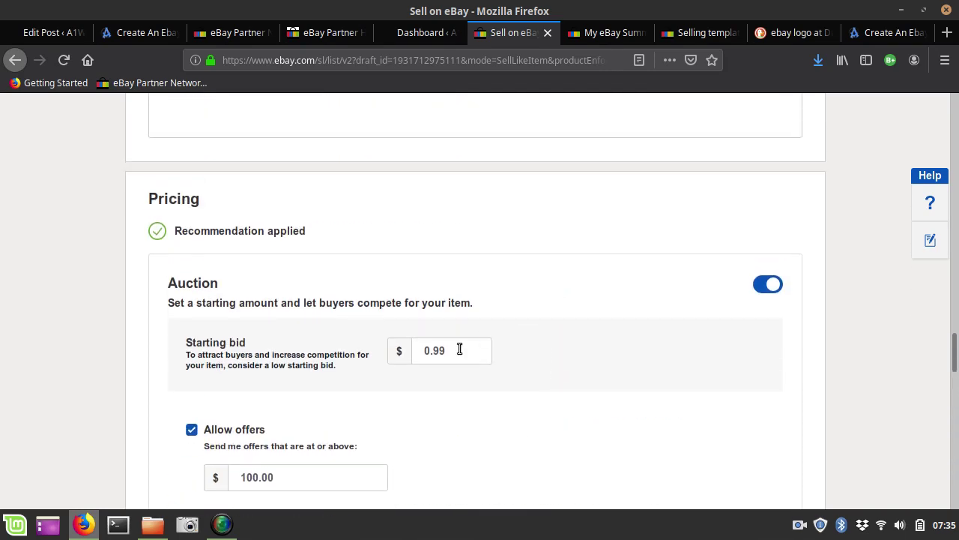
drag(456, 350, 390, 345)
scroll(605, 365, down, 4)
scroll(606, 365, down, 5)
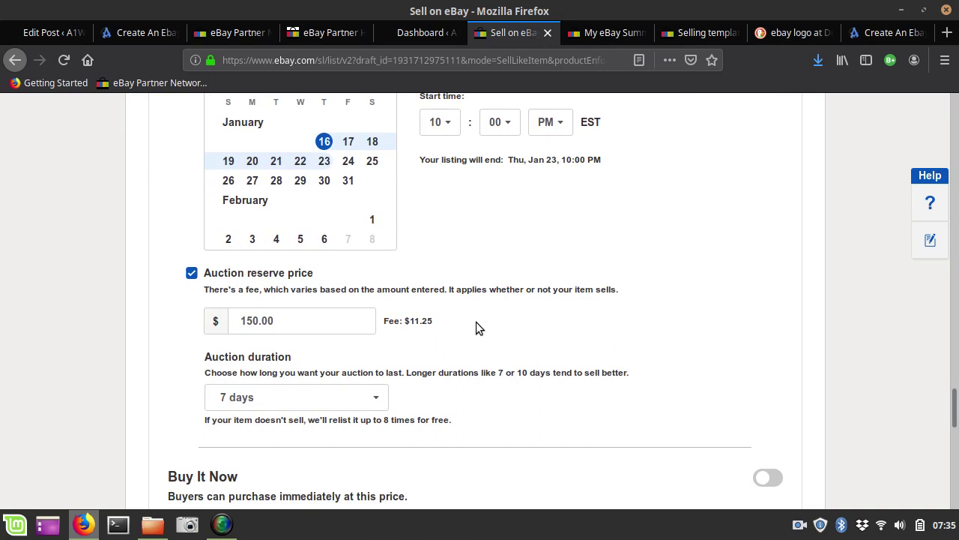
drag(435, 321, 381, 321)
Try a $20 auction reserve price to check its fee, and turn the reserve price off.
drag(295, 321, 156, 314)
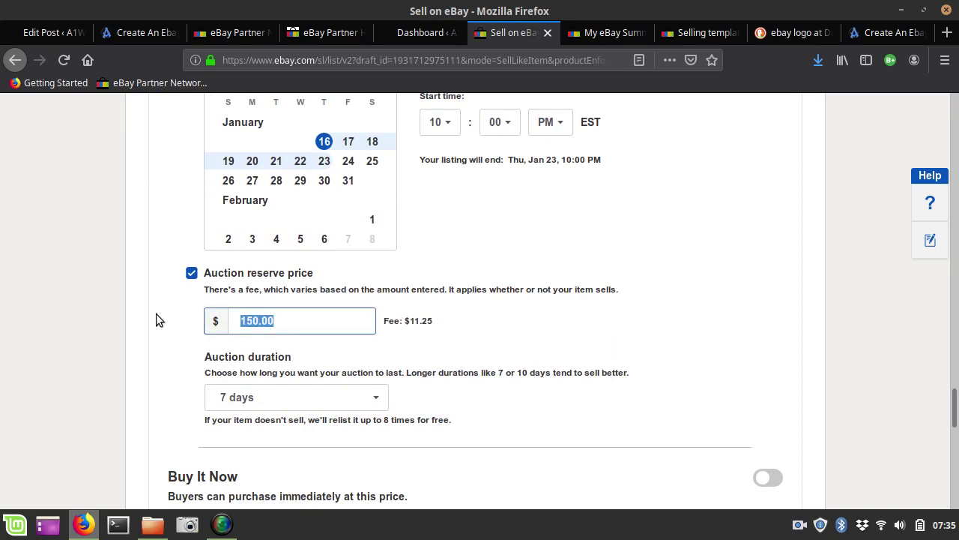
text(20)
click(593, 292)
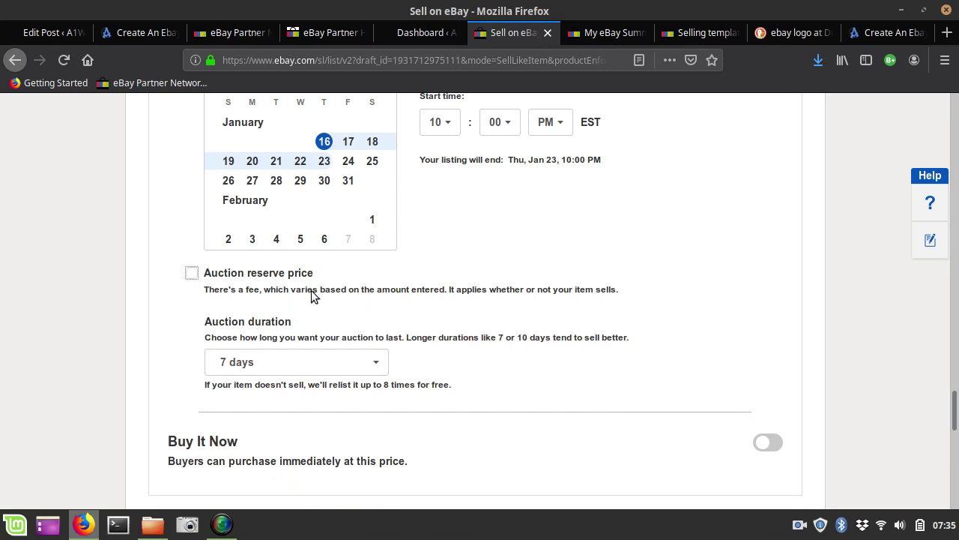
click(192, 272)
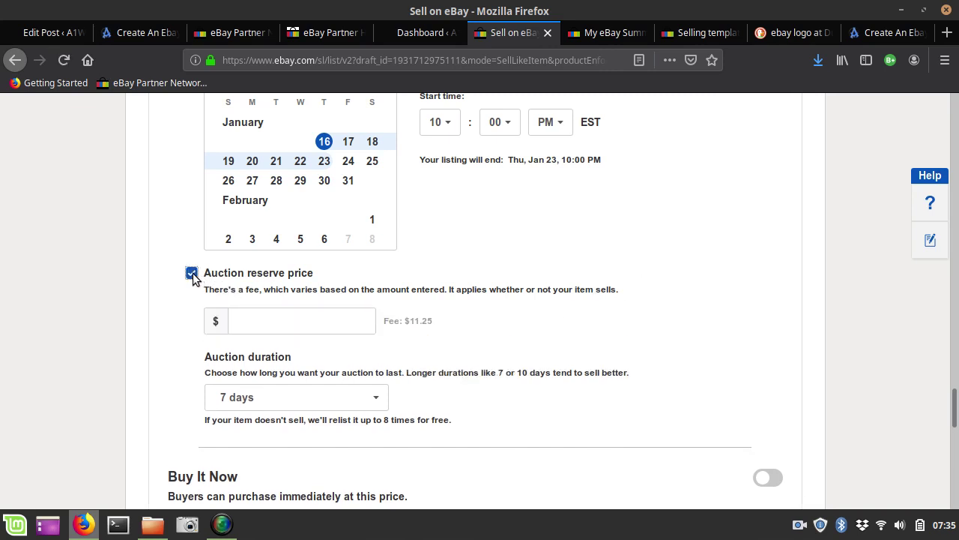
click(308, 320)
text(20)
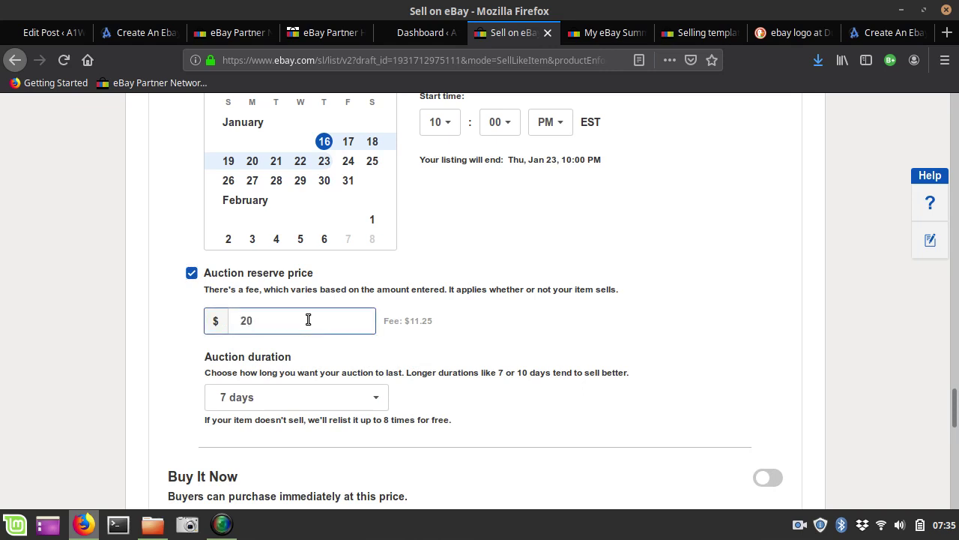
click(453, 327)
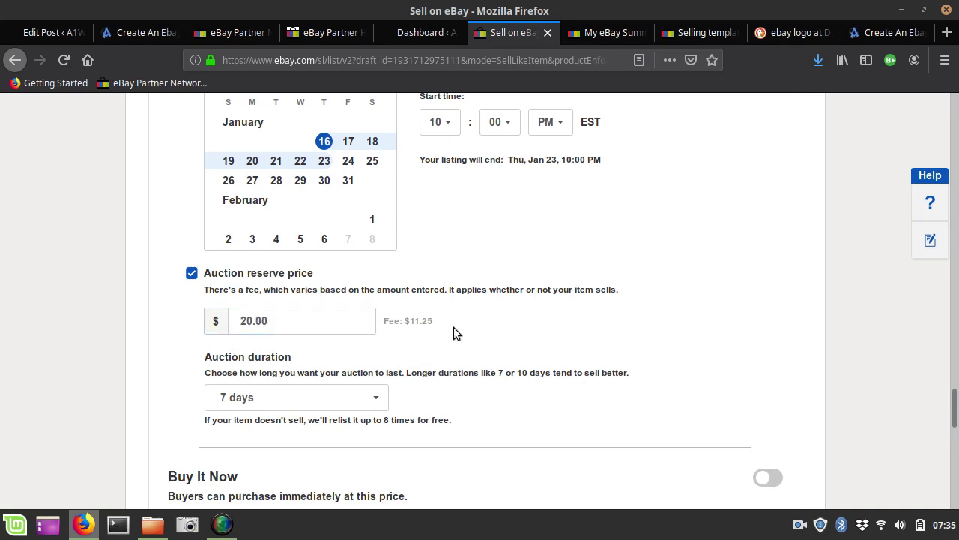
drag(281, 323, 137, 303)
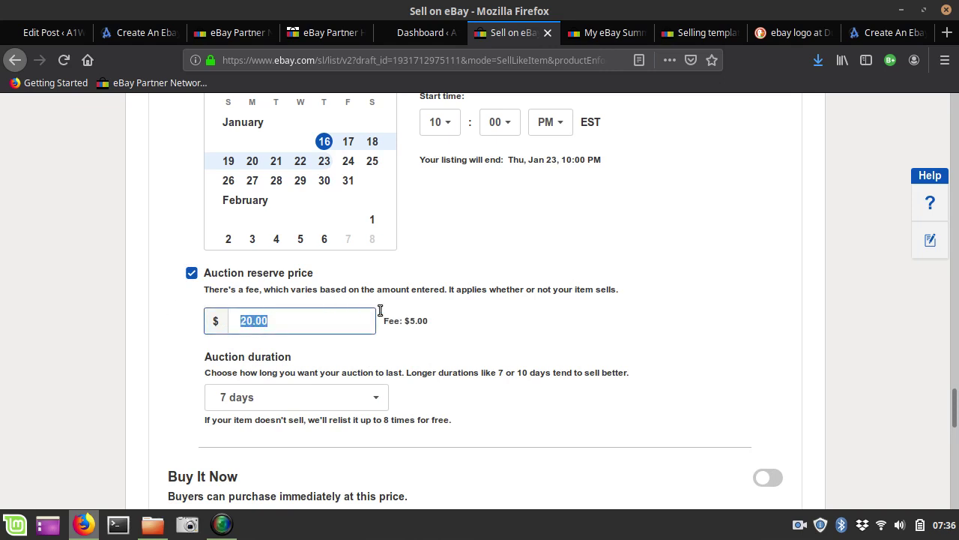
drag(442, 323, 374, 323)
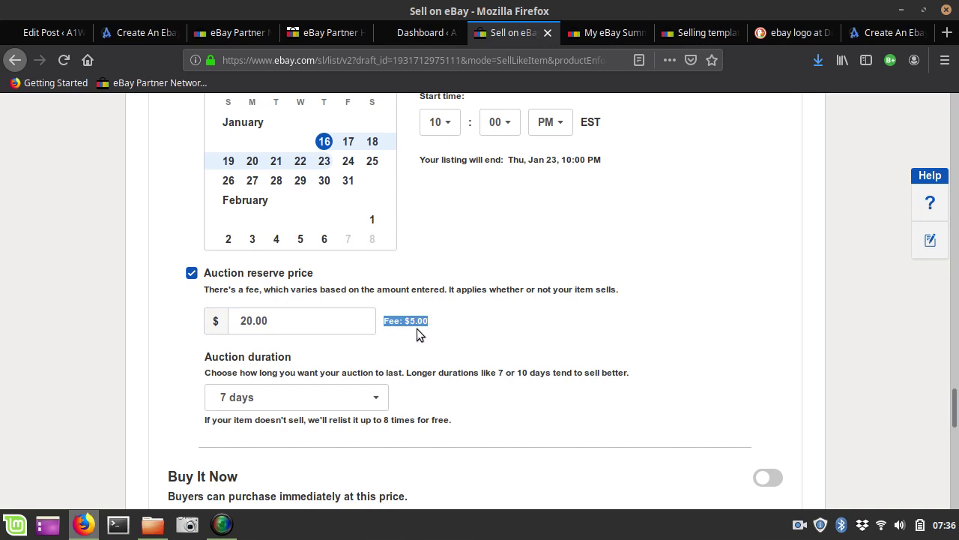
click(192, 274)
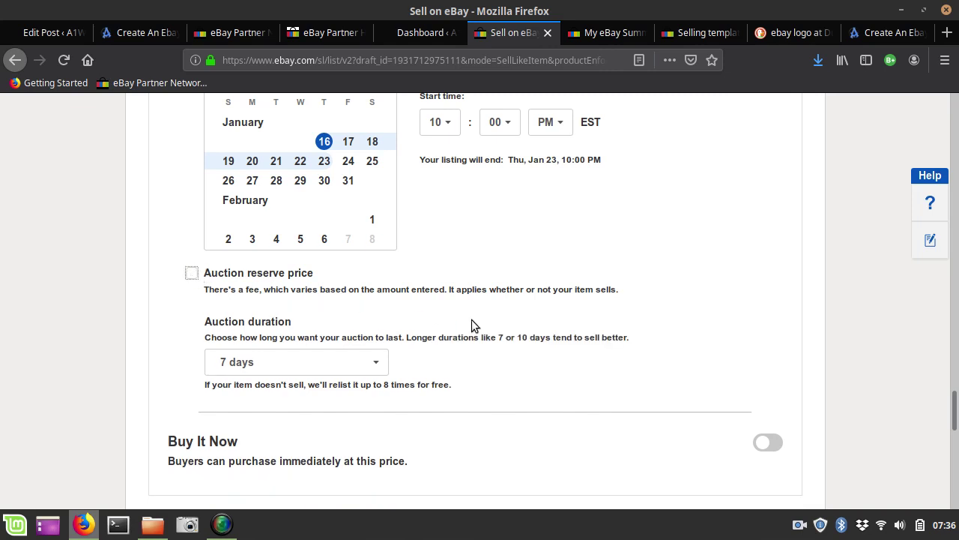
Replace the auction's starting bid with $50.
scroll(472, 320, up, 5)
drag(472, 311, 338, 300)
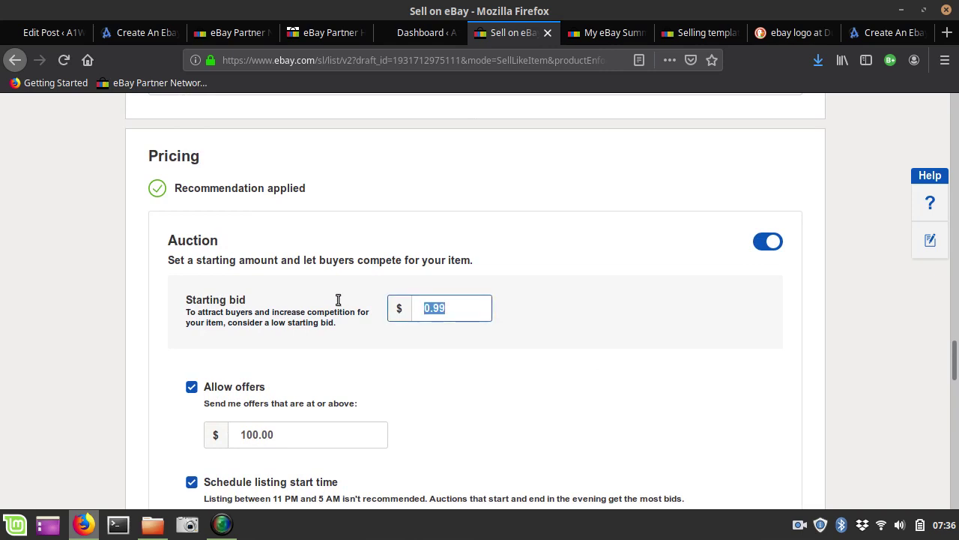
key(BackSpace)
text(50)
Turn the scheduled listing start time off and on again, keeping Easy Pricing disabled.
scroll(526, 353, down, 3)
scroll(526, 358, down, 3)
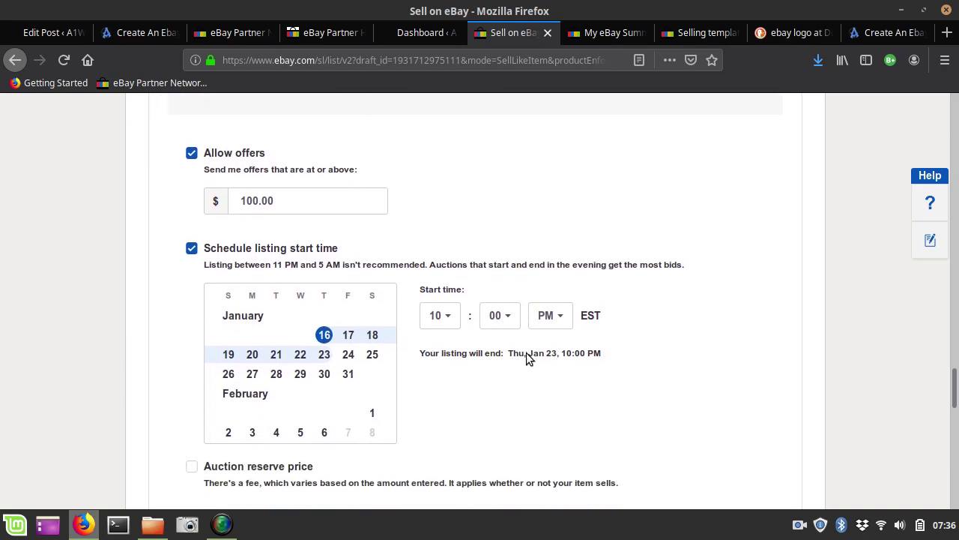
click(192, 226)
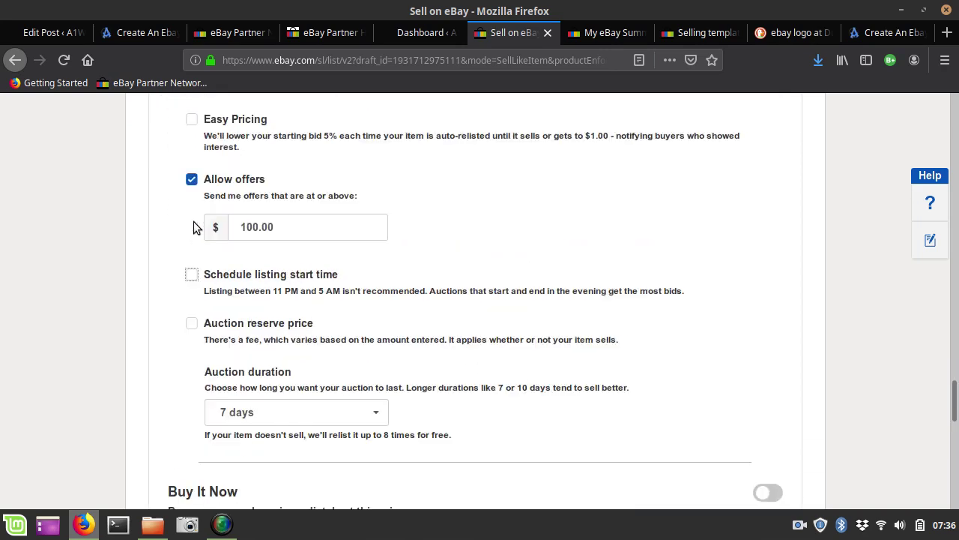
click(190, 118)
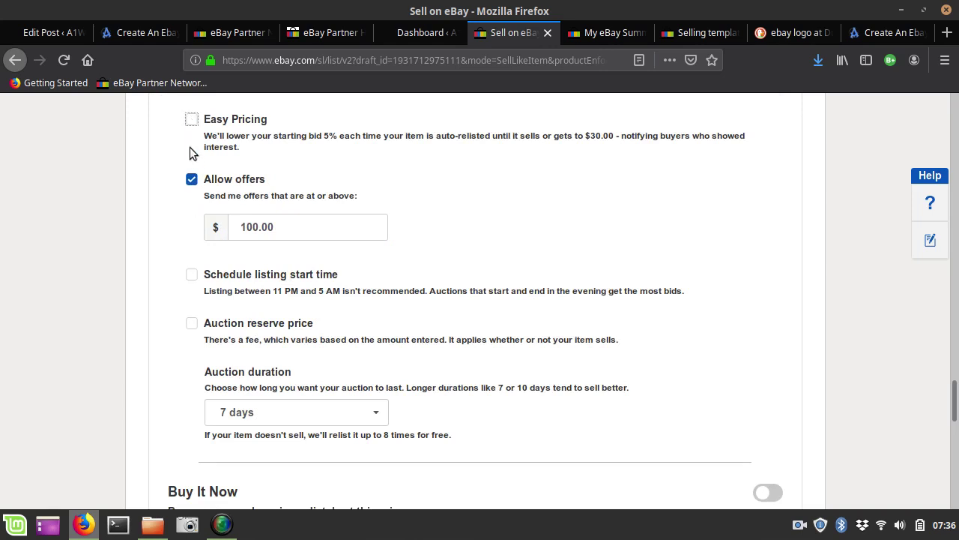
click(193, 275)
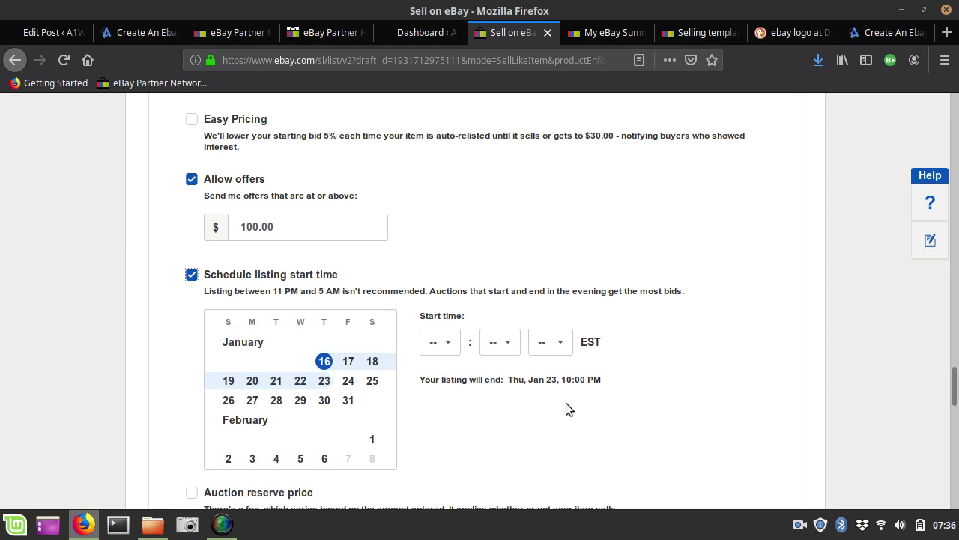
Set the scheduled start time to 07:00 PM on January 16 and review the remaining auction options.
scroll(566, 409, down, 2)
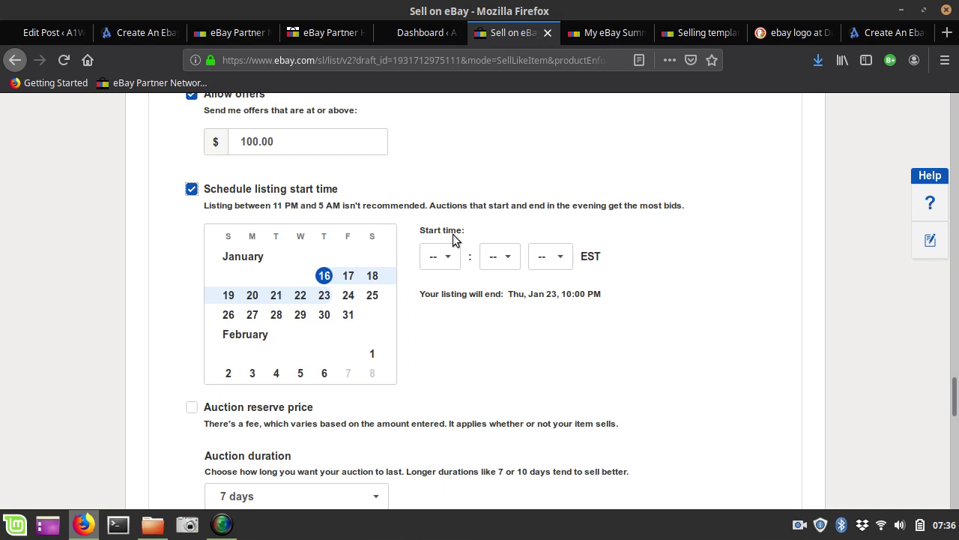
click(443, 259)
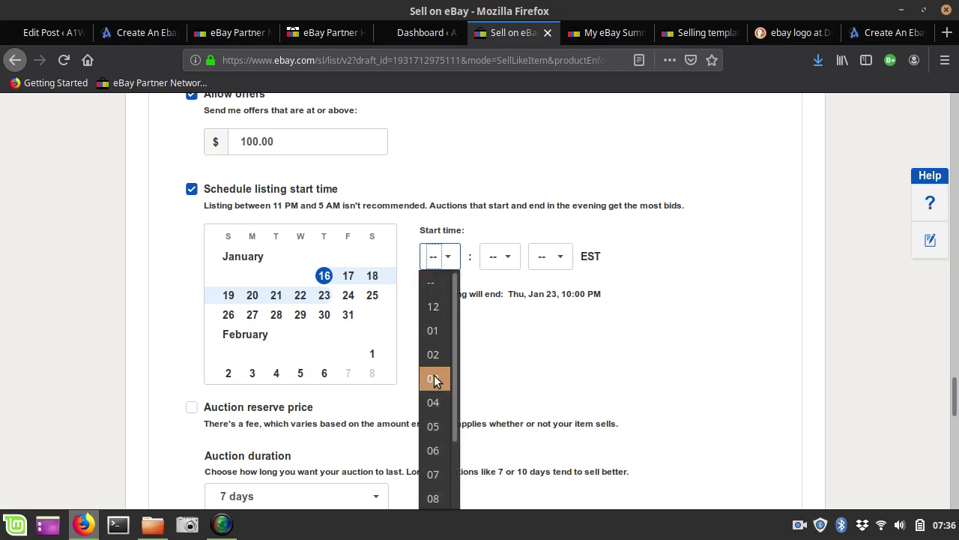
click(434, 474)
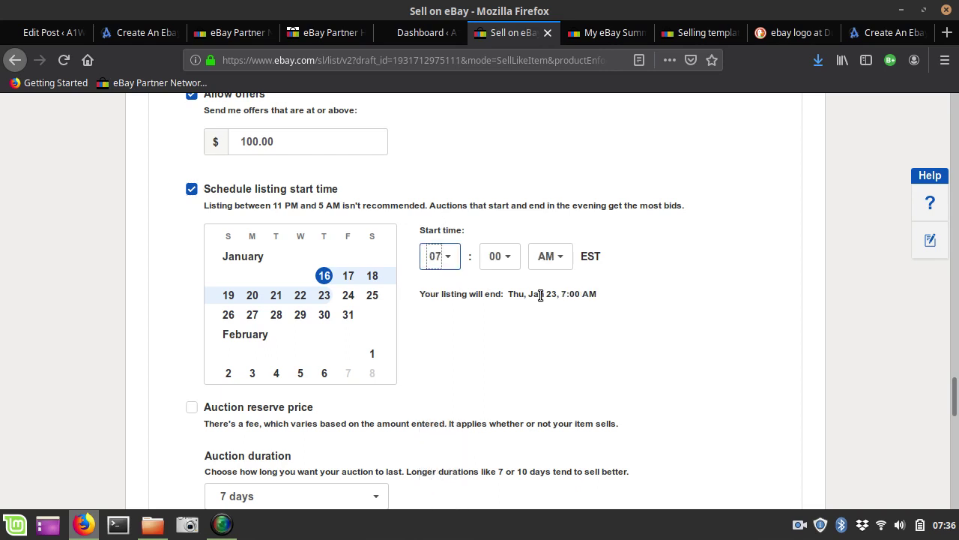
click(550, 258)
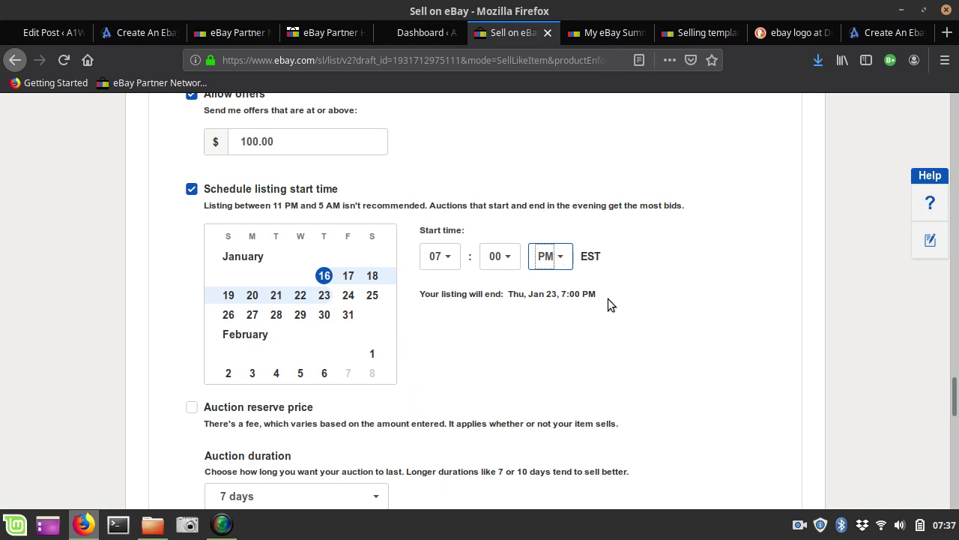
scroll(608, 298, down, 3)
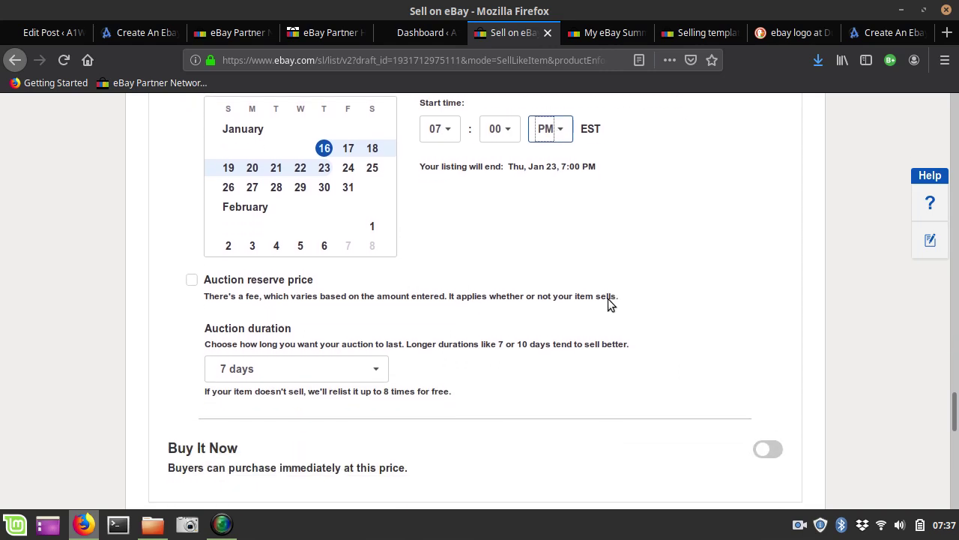
scroll(608, 298, up, 4)
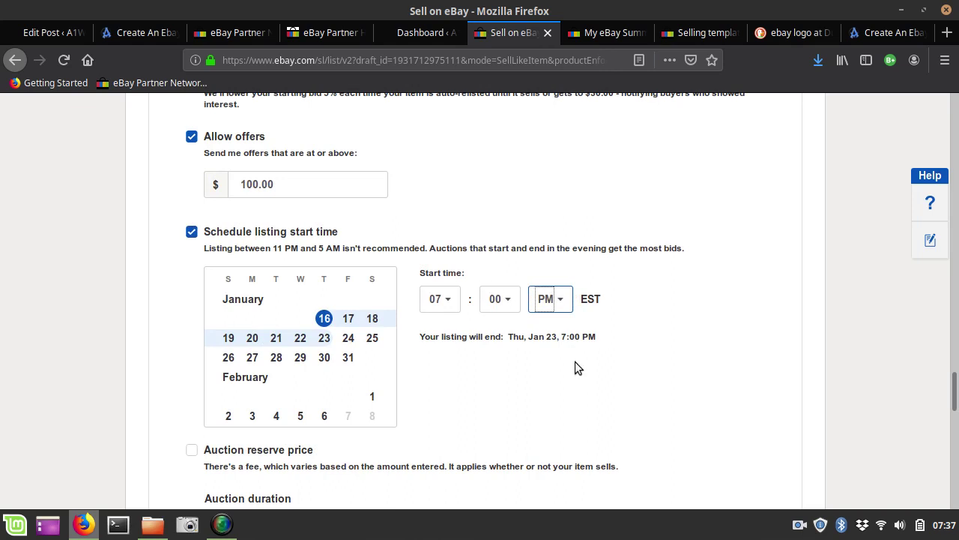
scroll(575, 363, down, 5)
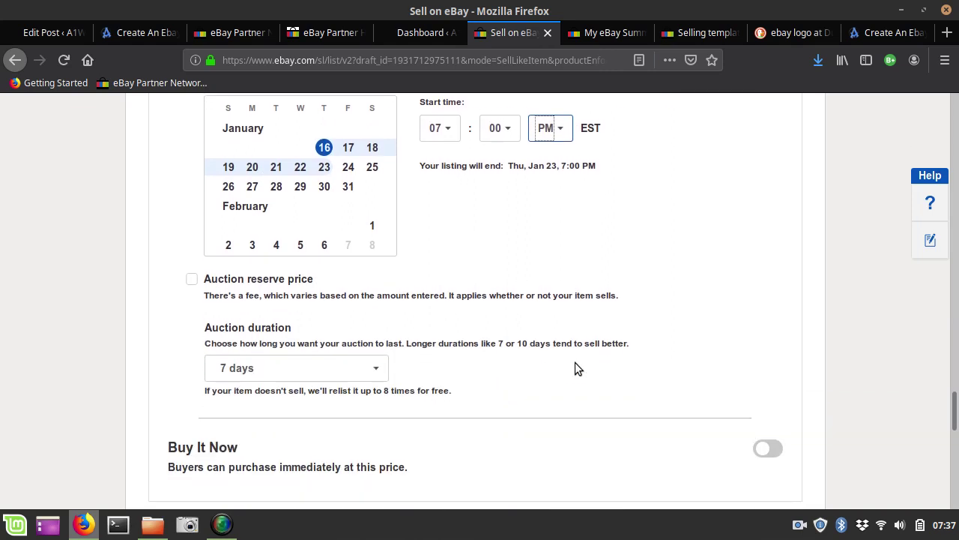
Examine the auction duration choices, the free relisting note and the Easy Pricing terms, leaving the duration at 7 days.
scroll(575, 367, down, 1)
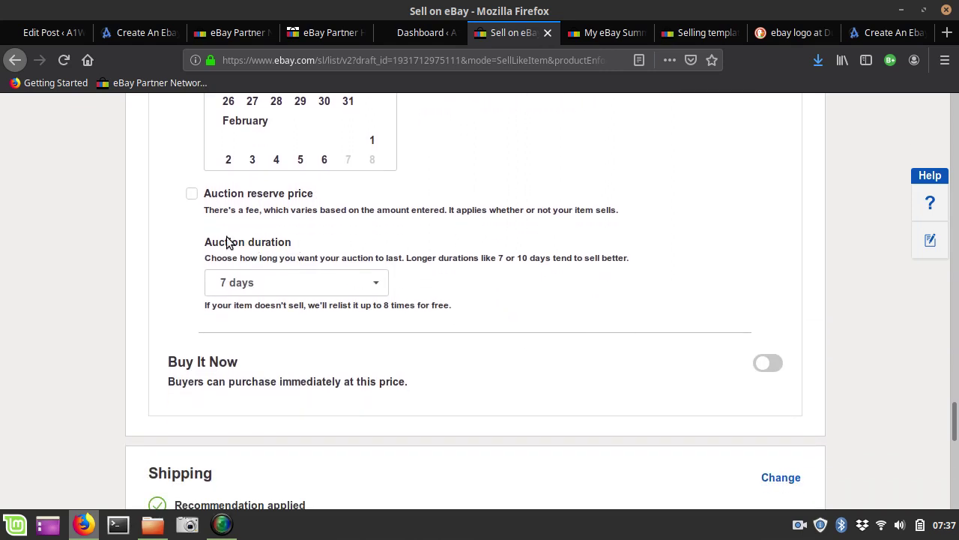
click(346, 285)
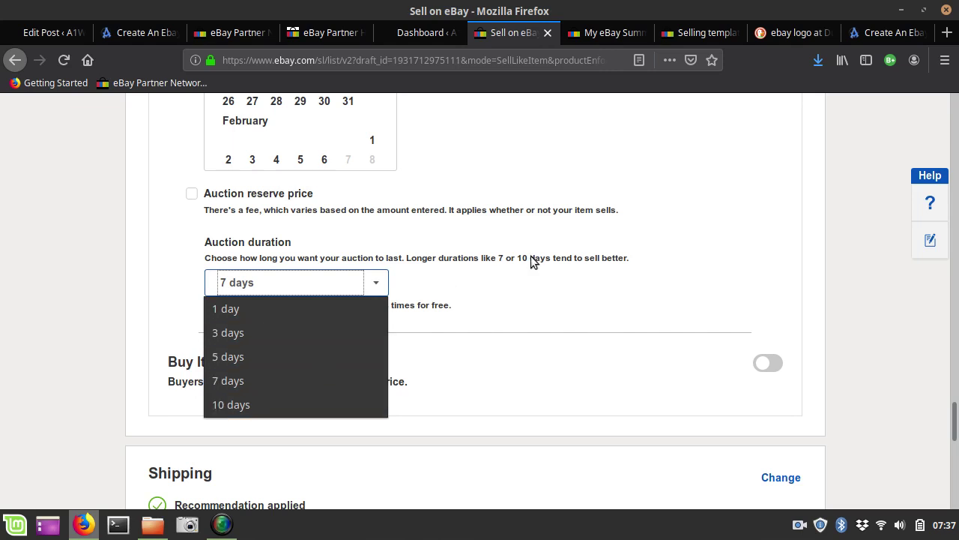
click(498, 302)
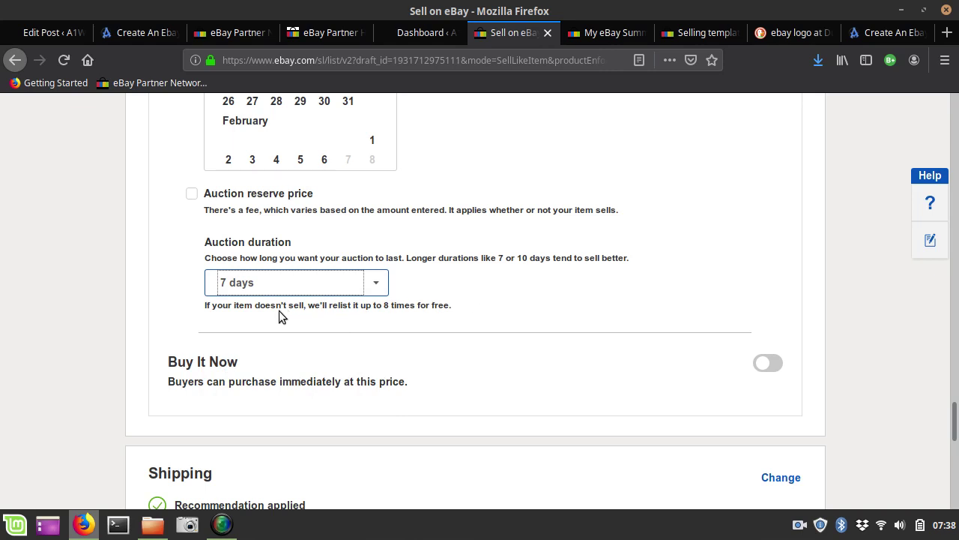
drag(207, 306, 407, 312)
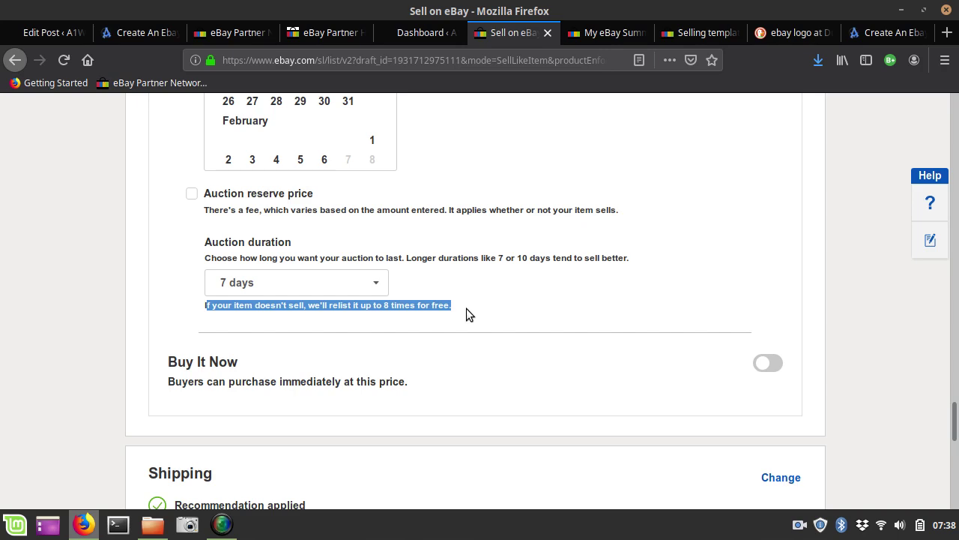
scroll(466, 308, up, 10)
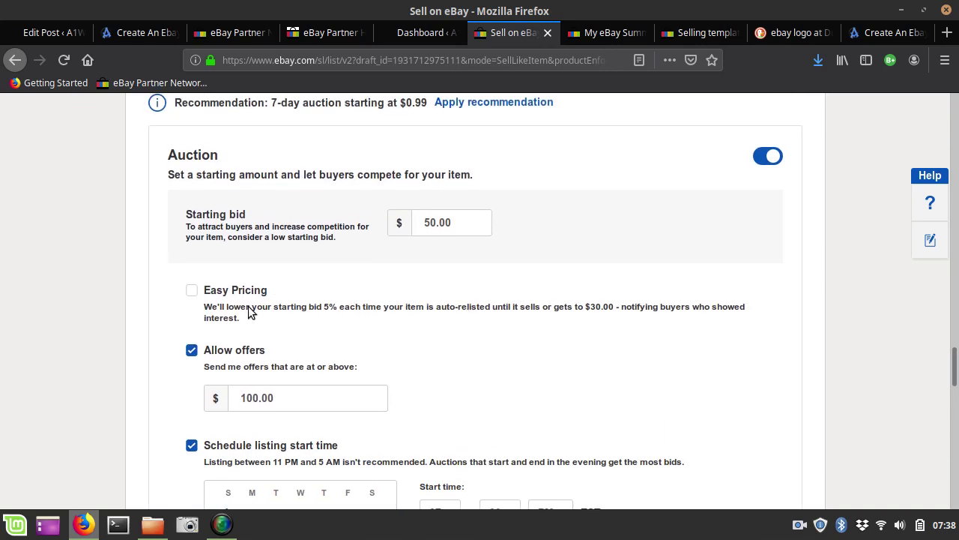
double_click(329, 307)
Enable Buy It Now for the listing and set its price to $199.99.
scroll(599, 352, down, 5)
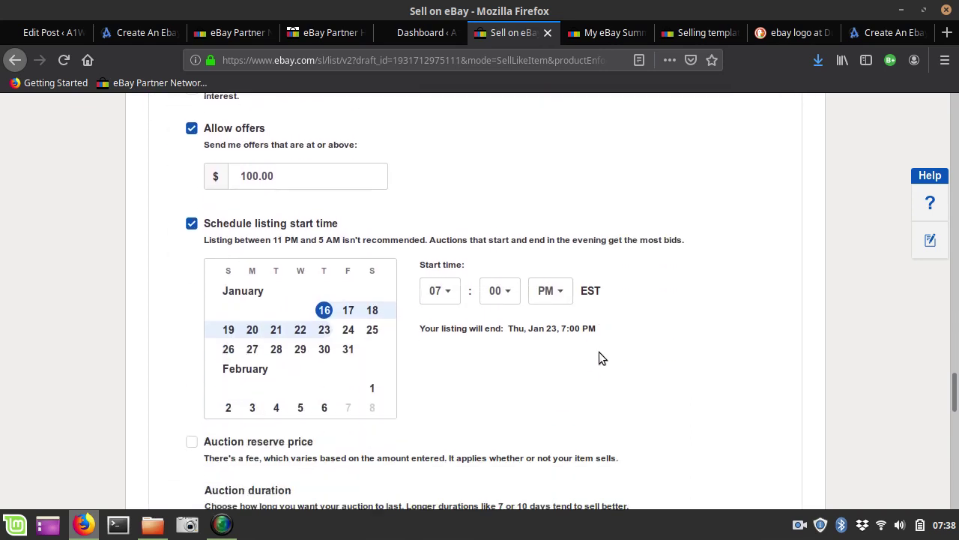
scroll(599, 352, down, 8)
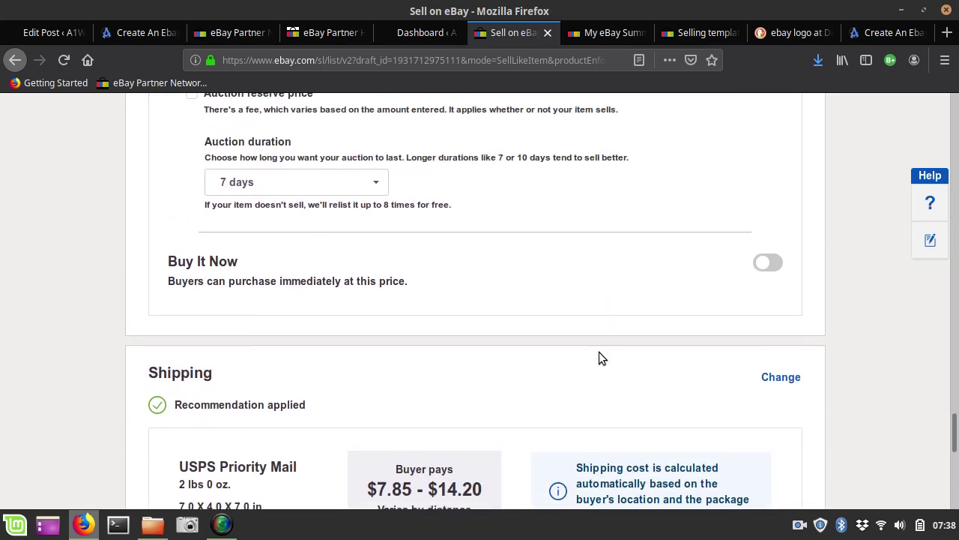
scroll(599, 352, up, 1)
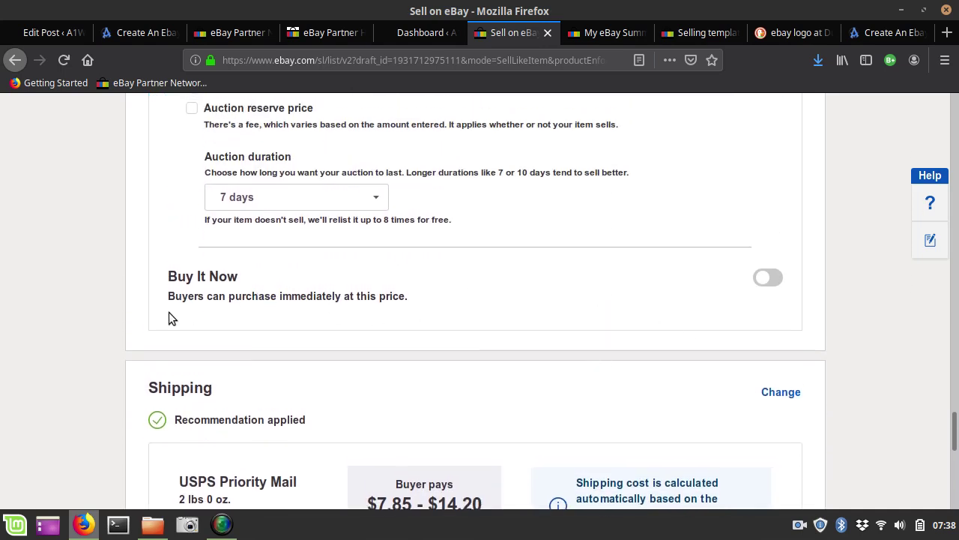
click(770, 279)
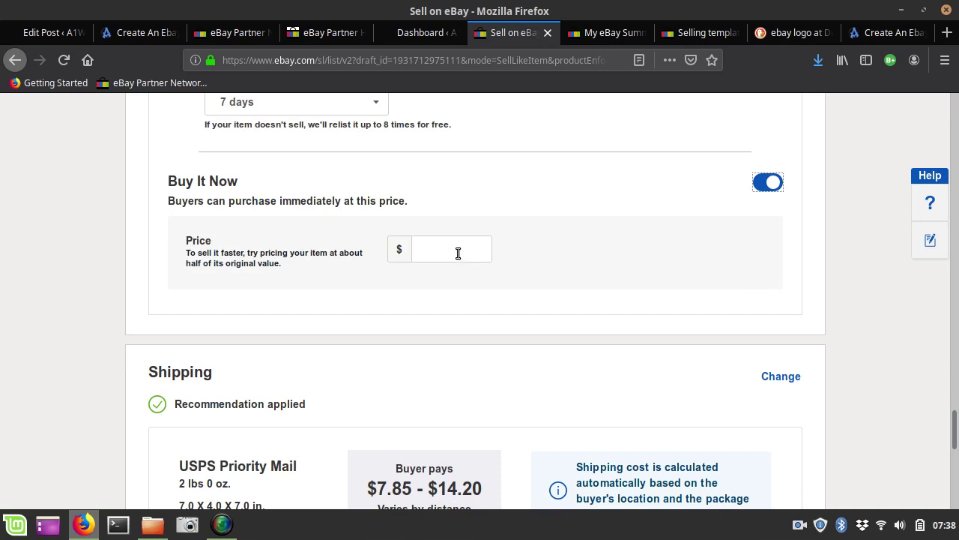
click(457, 252)
text(199.99)
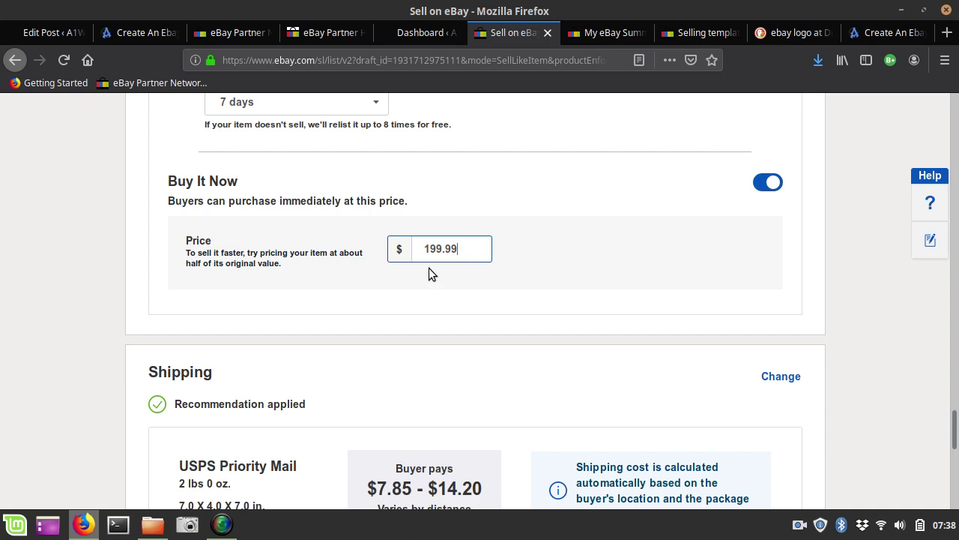
drag(475, 251, 382, 238)
Open the shipping details for editing, and turn the unknown package details option on and off again.
scroll(625, 253, down, 5)
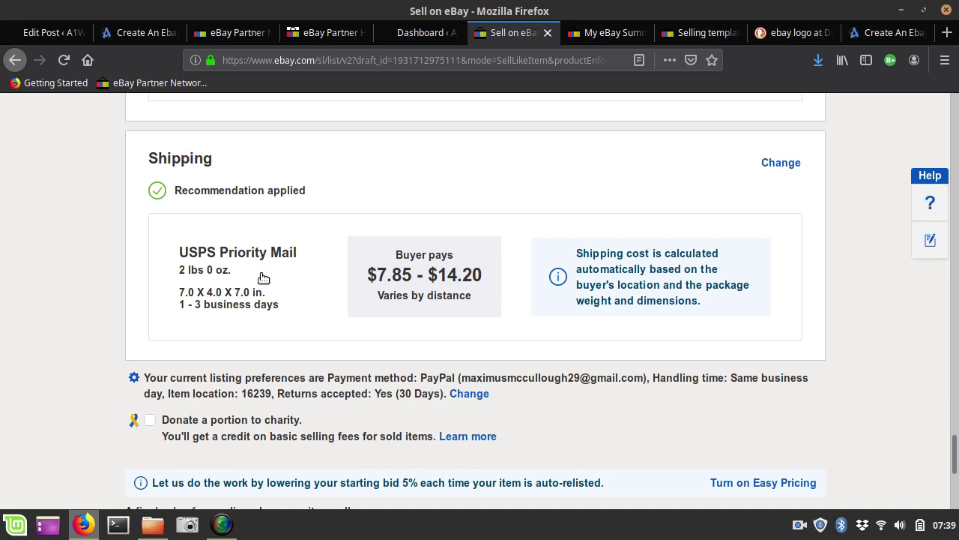
click(778, 165)
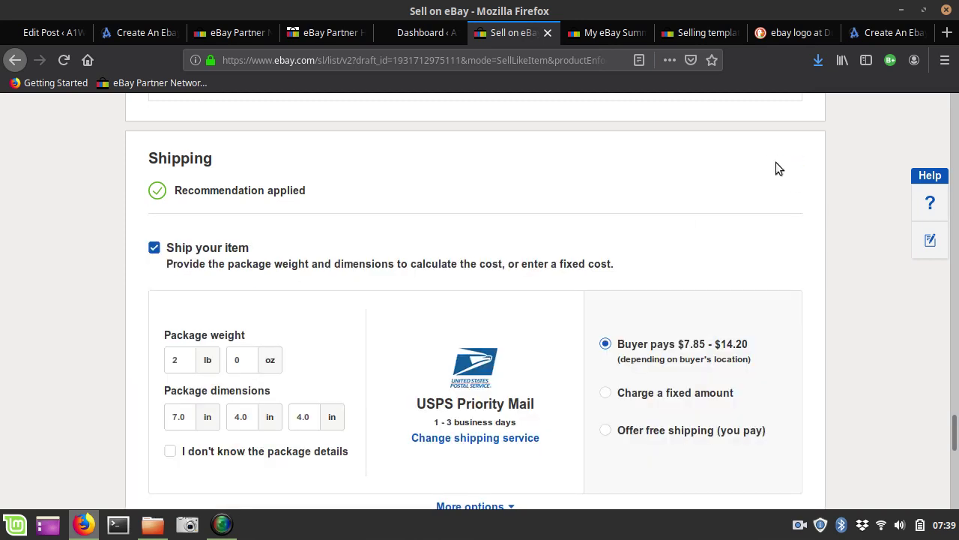
scroll(413, 322, down, 1)
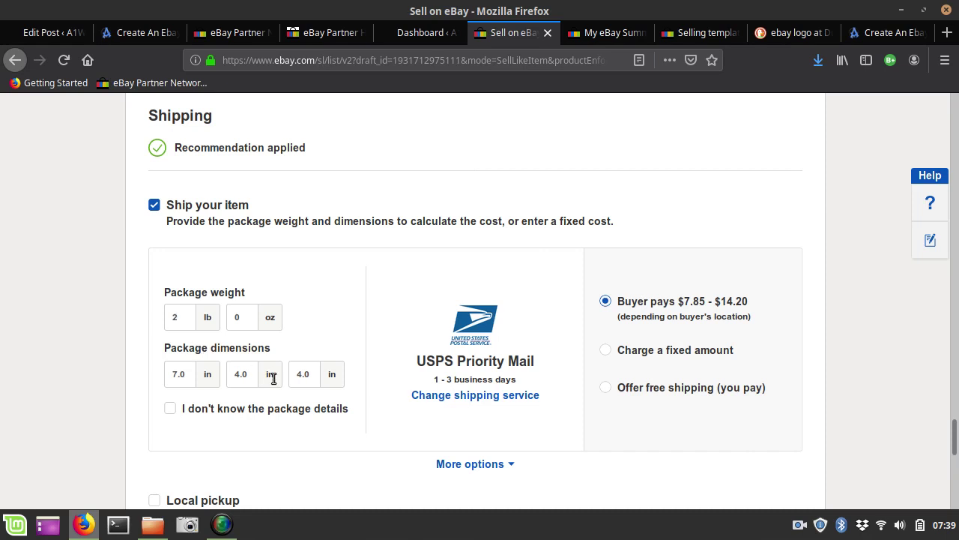
click(169, 409)
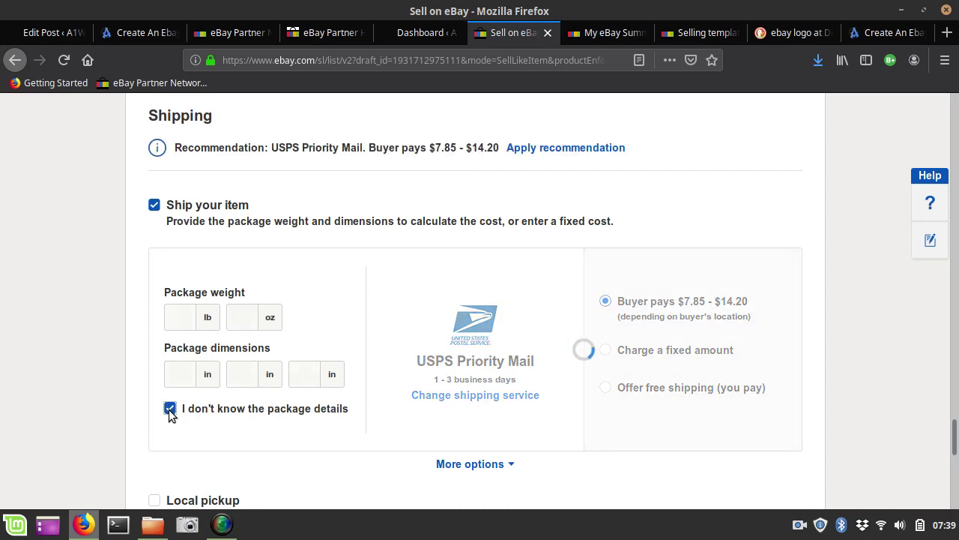
click(170, 410)
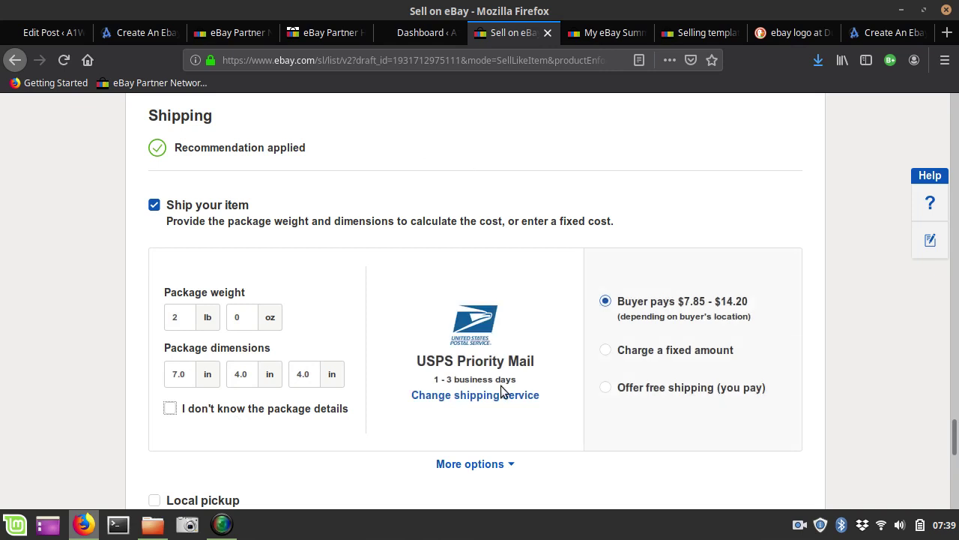
Expand the additional shipping options and review local pickup, listing preferences, charity donation and the final listing terms.
scroll(501, 389, down, 3)
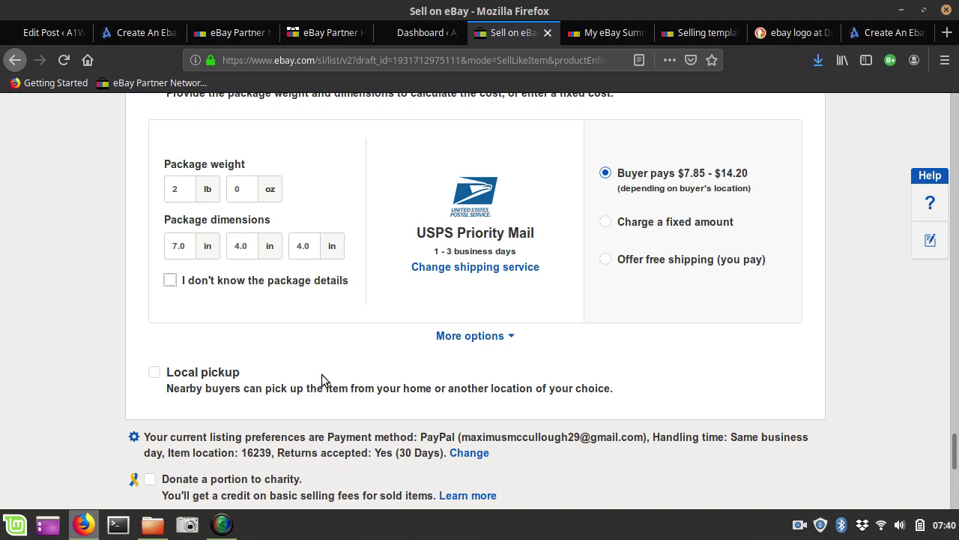
click(481, 339)
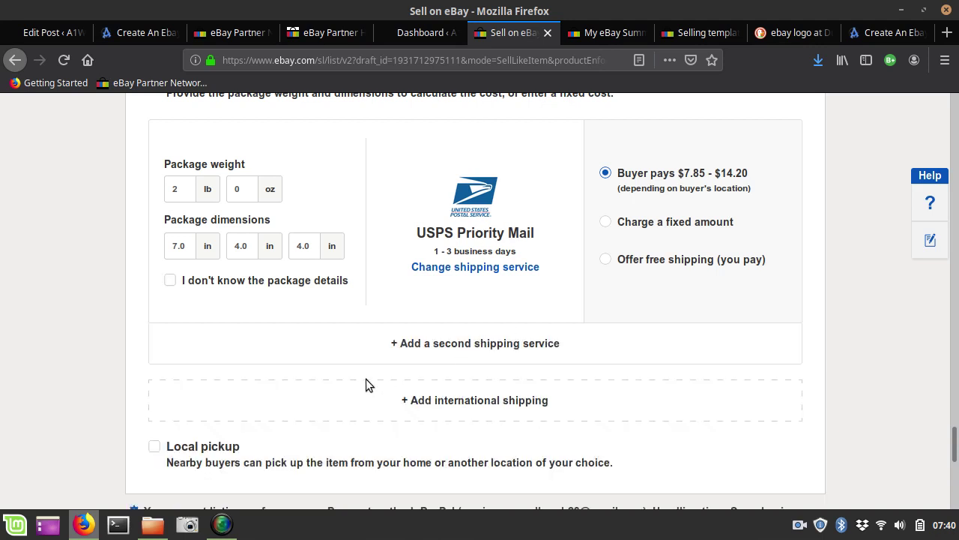
scroll(356, 383, down, 2)
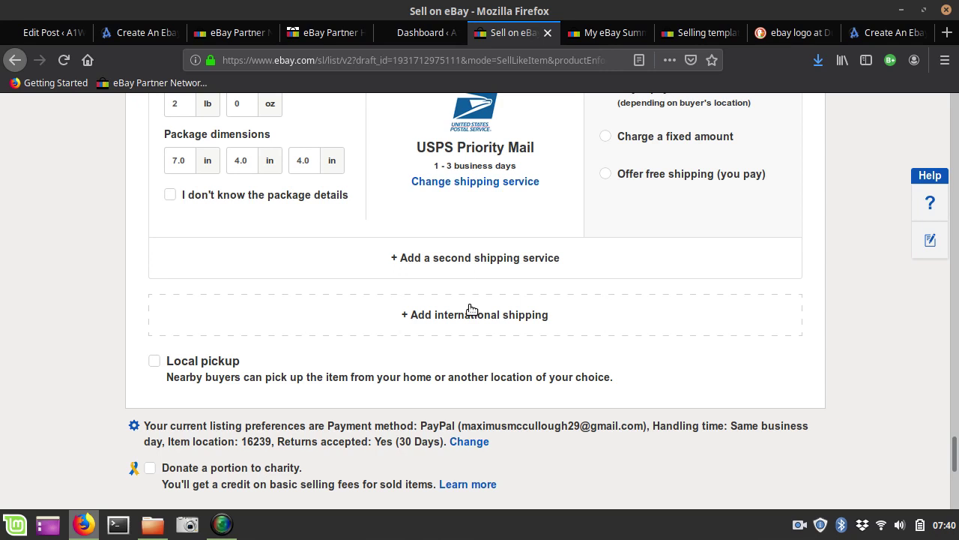
scroll(471, 309, down, 3)
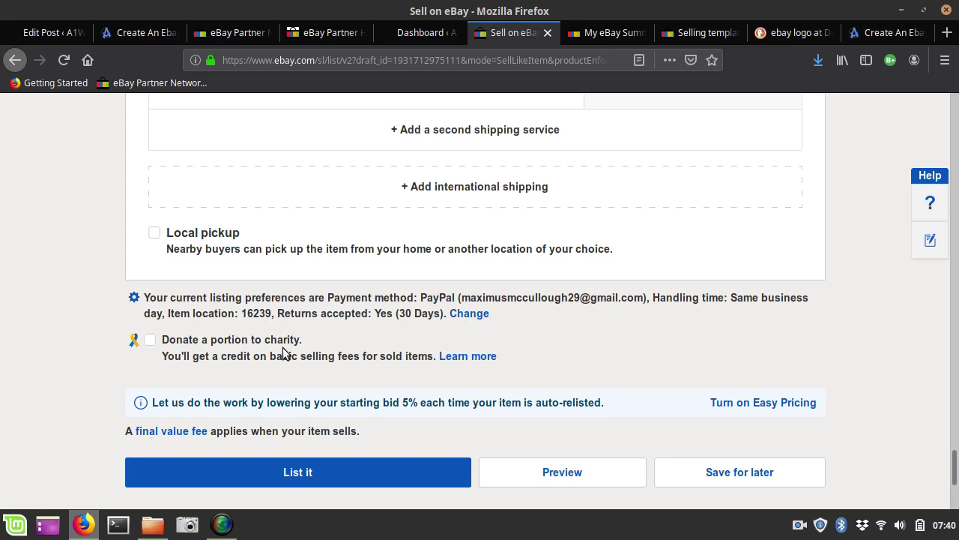
scroll(283, 353, down, 3)
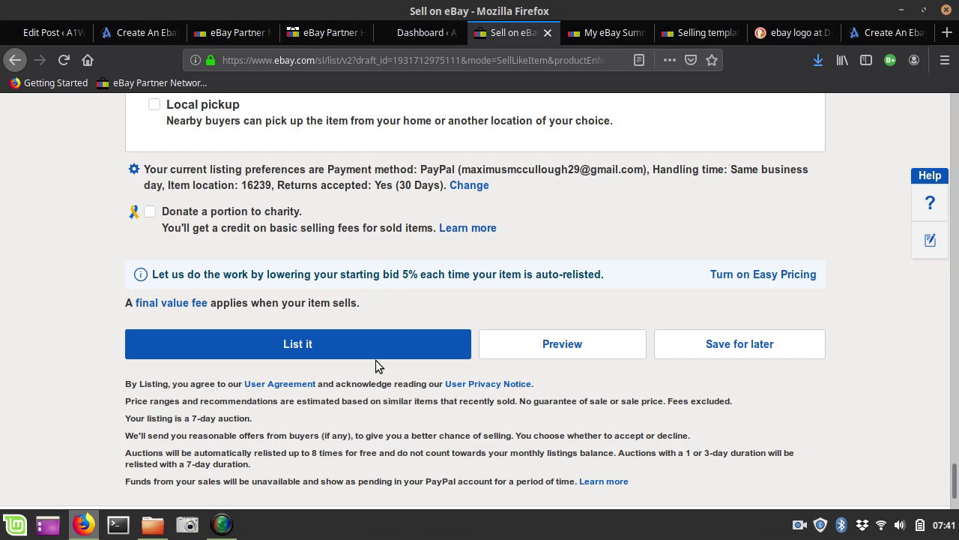
scroll(377, 365, up, 10)
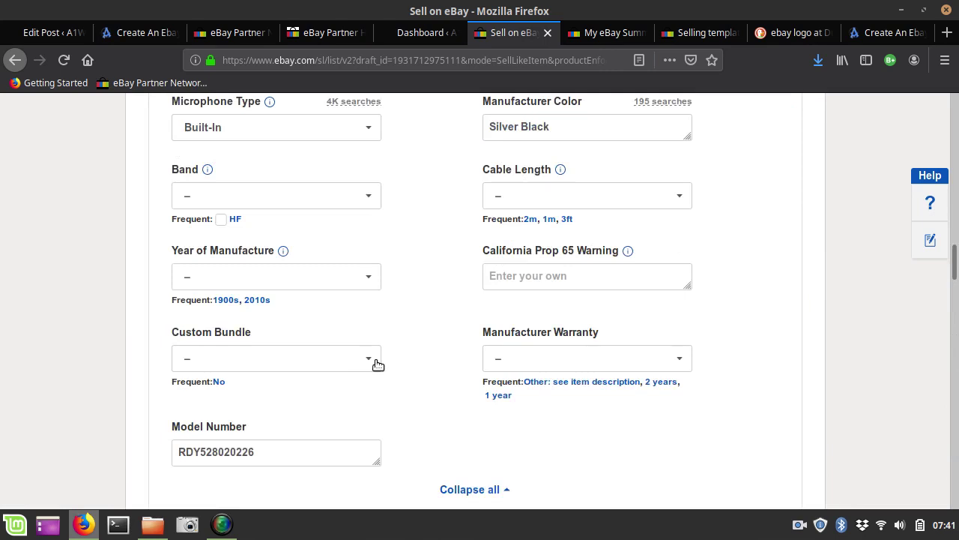